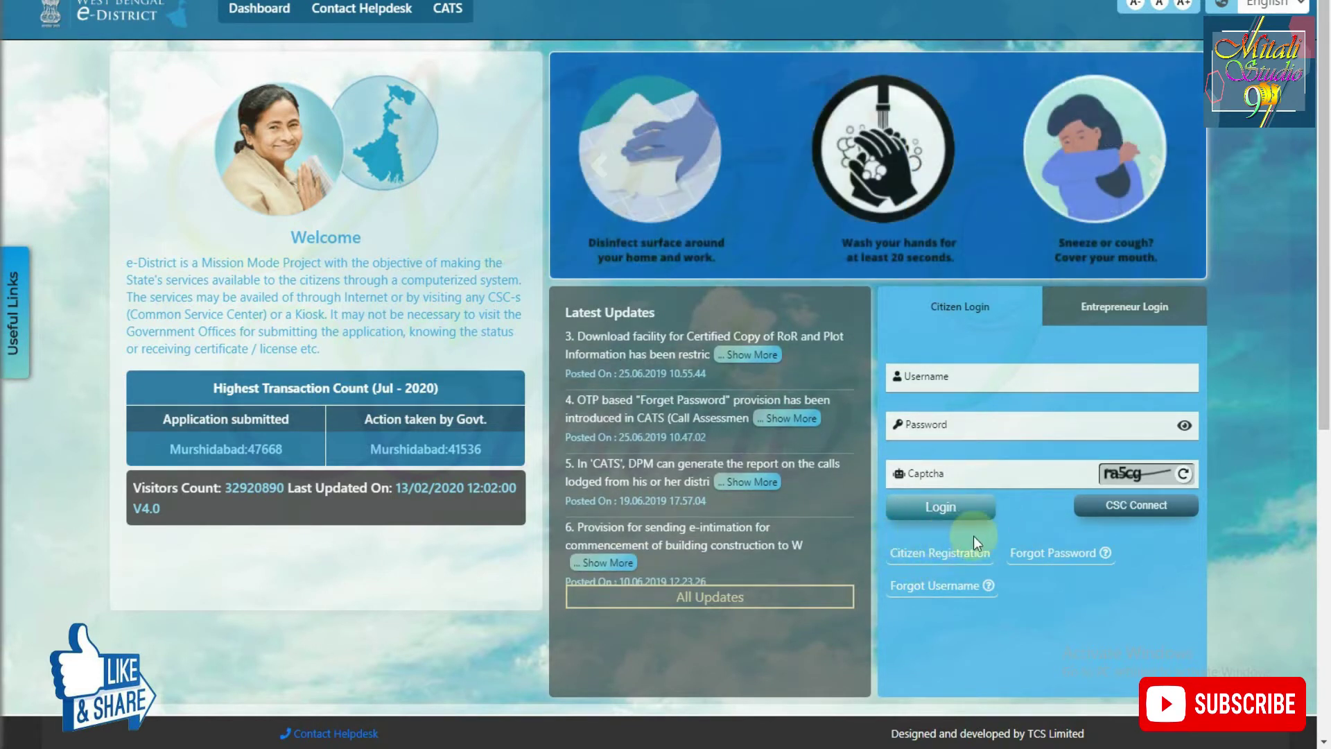
- Start a citizen registration with the applicant's full name, mobile number and saved e-mail
{"action": "left_click", "coordinate": [934, 555]}
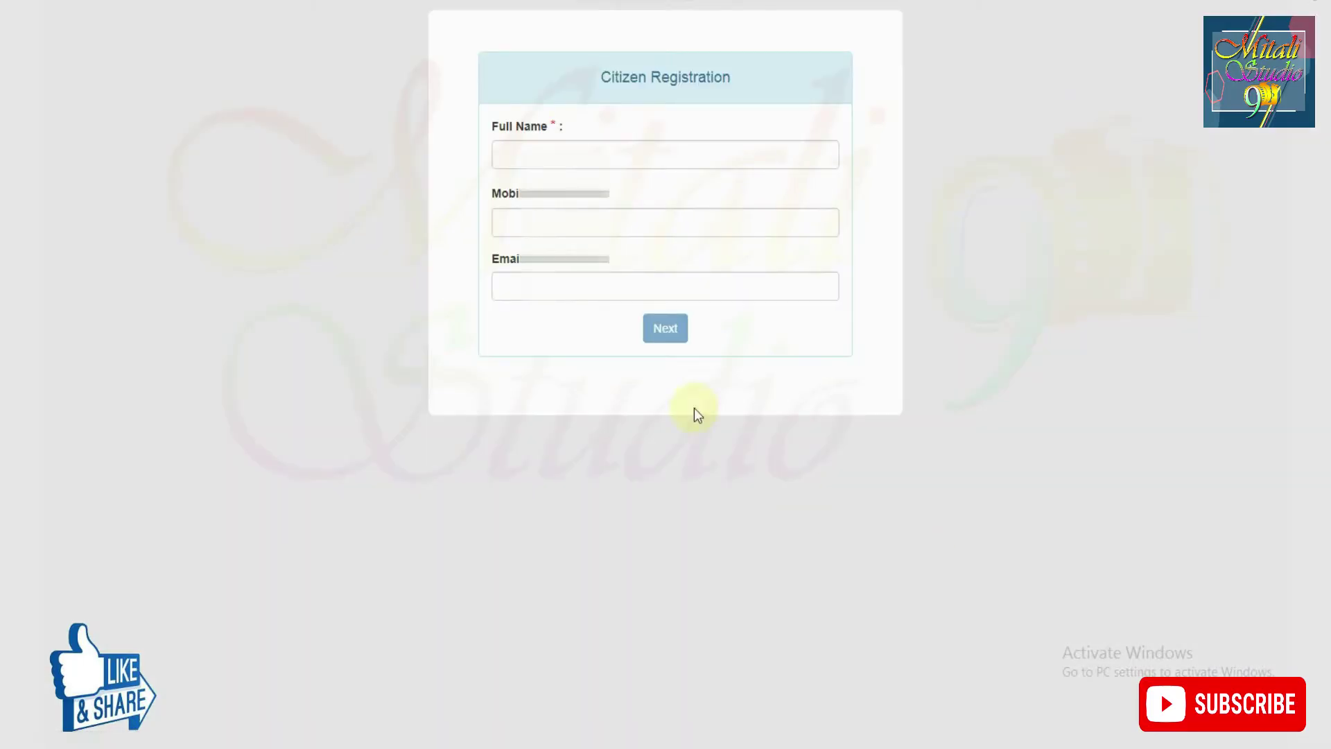
{"action": "left_click", "coordinate": [556, 146]}
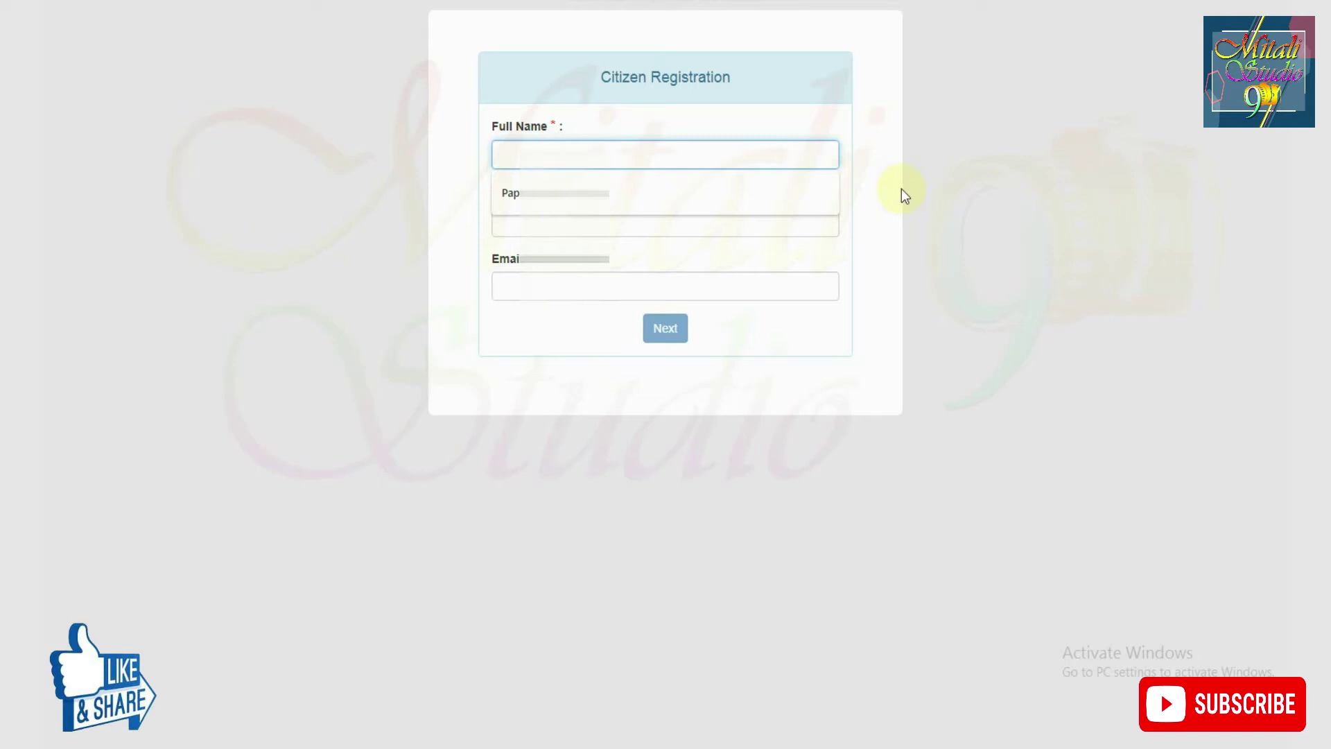
{"action": "type", "text": "Mit"}
{"action": "key", "text": "Tab"}
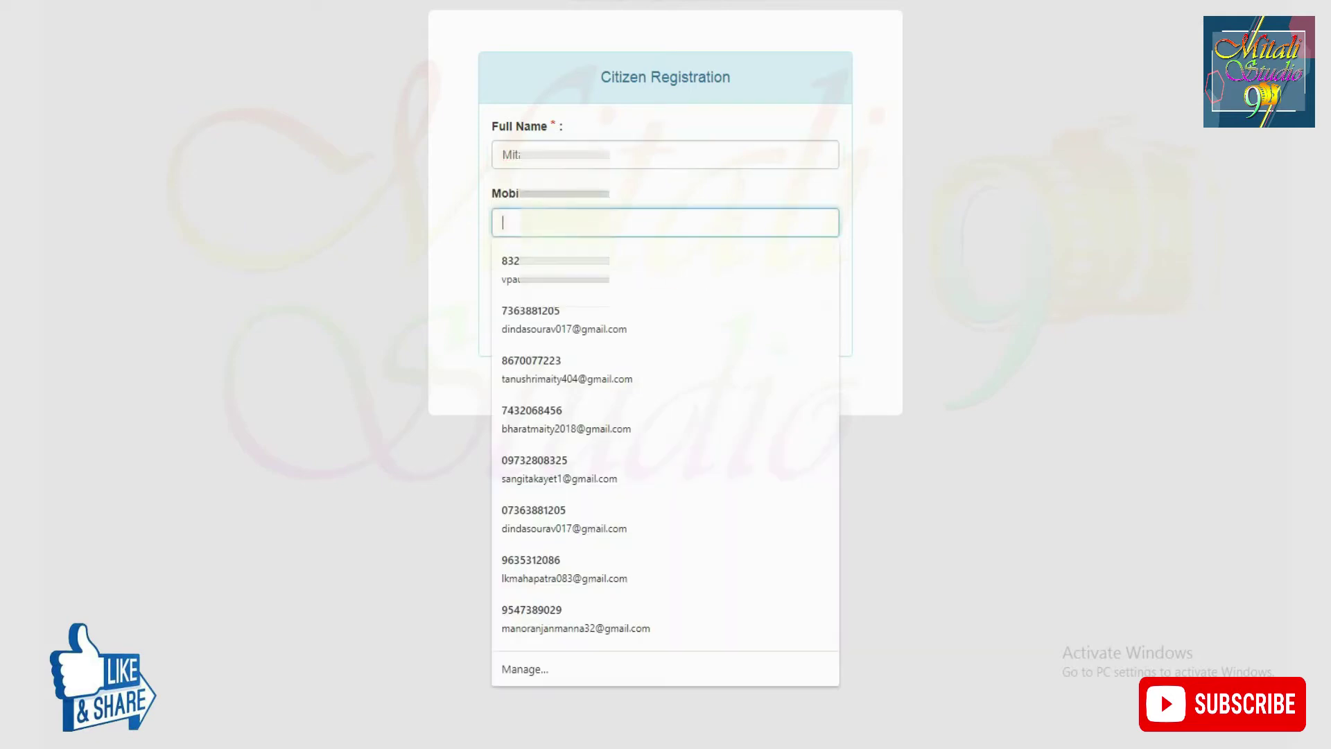
{"action": "type", "text": "973"}
{"action": "key", "text": "Tab"}
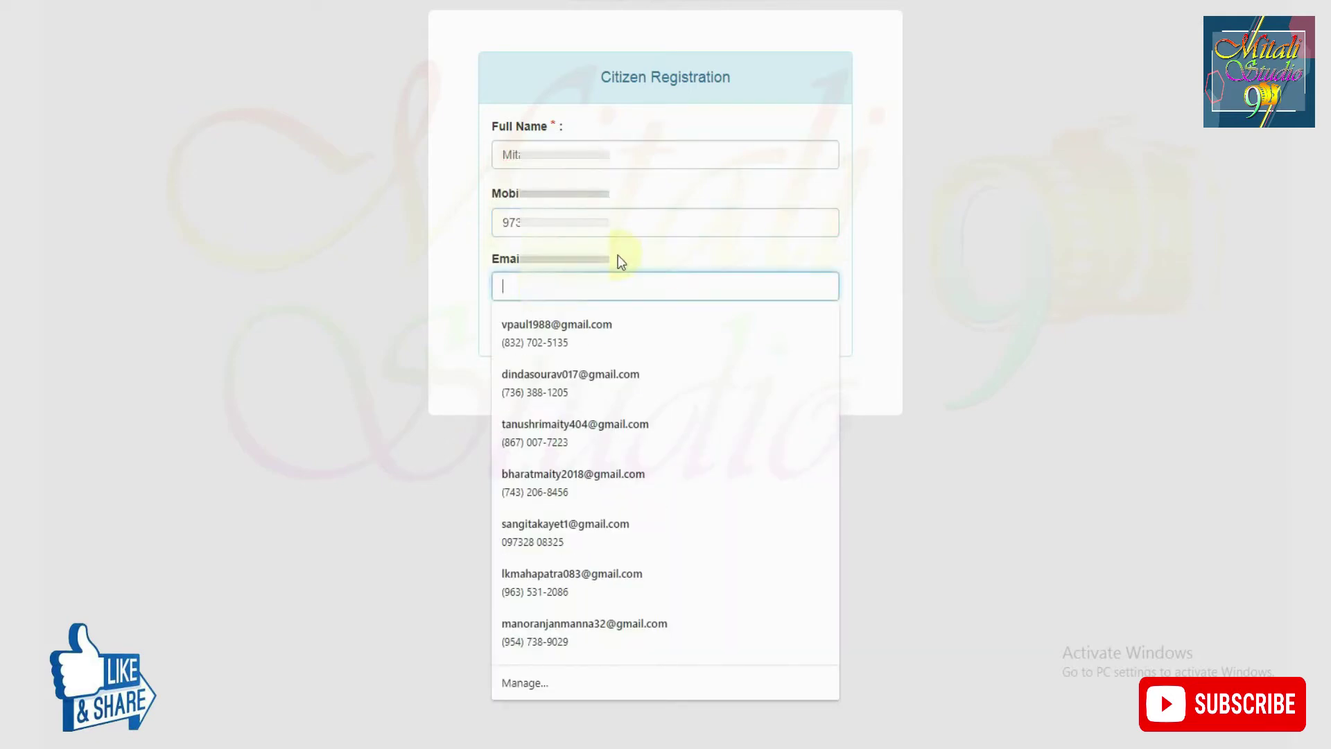
{"action": "left_click", "coordinate": [621, 262]}
{"action": "left_click", "coordinate": [593, 285]}
{"action": "left_click", "coordinate": [555, 513]}
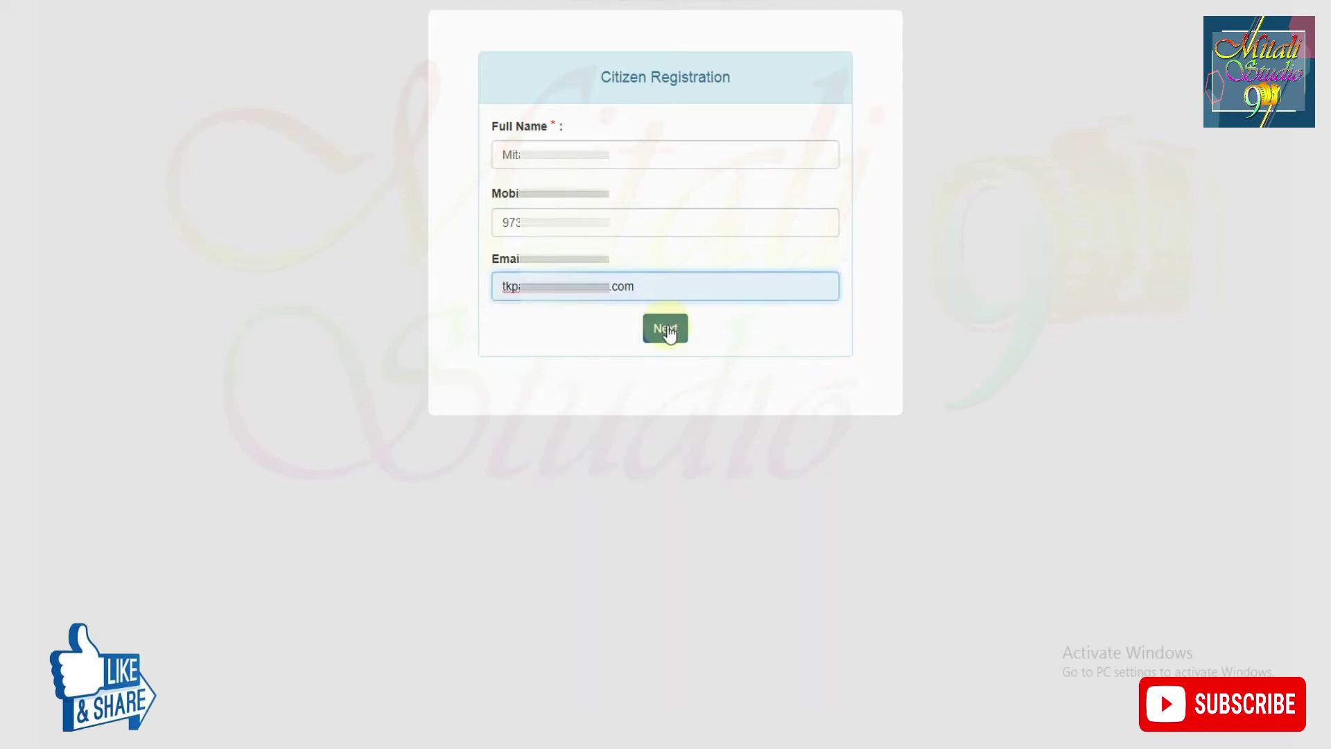
- Choose the account user name and set and confirm its password
{"action": "left_click", "coordinate": [666, 329]}
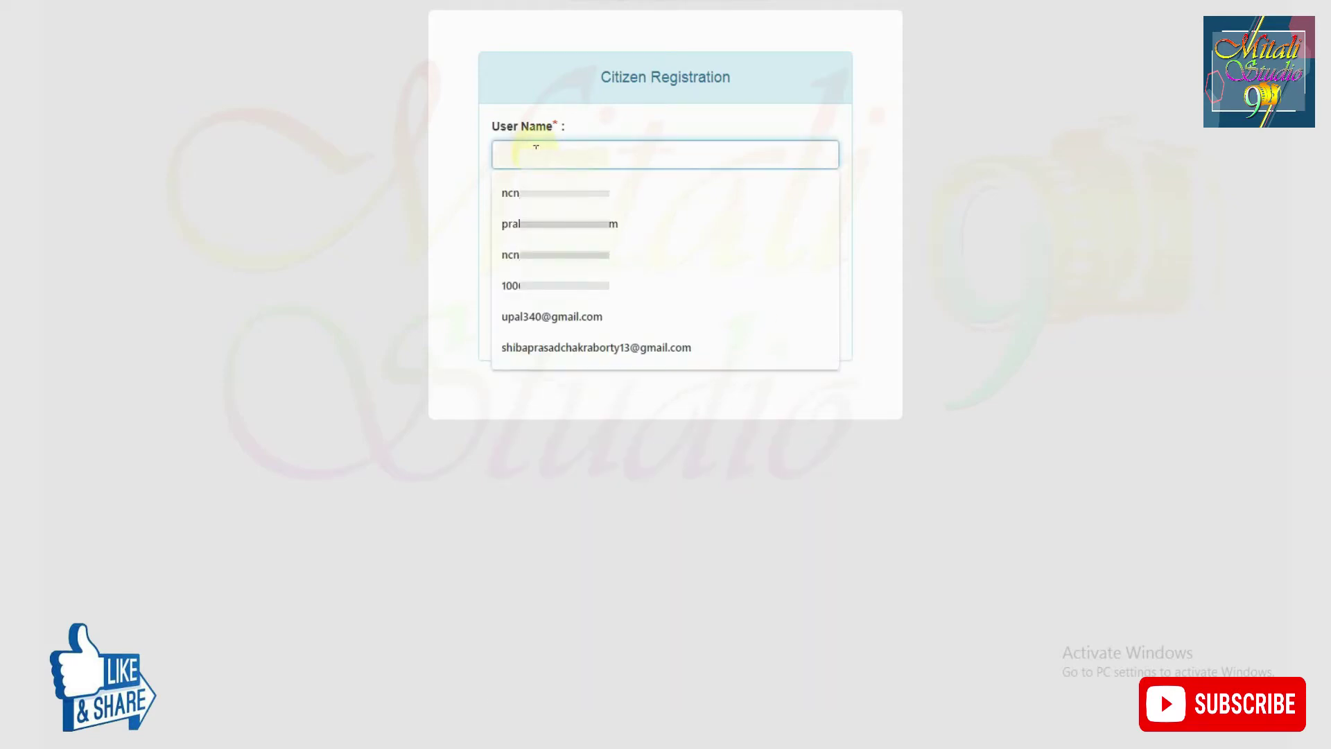
{"action": "type", "text": "mitali"}
{"action": "key", "text": "Tab"}
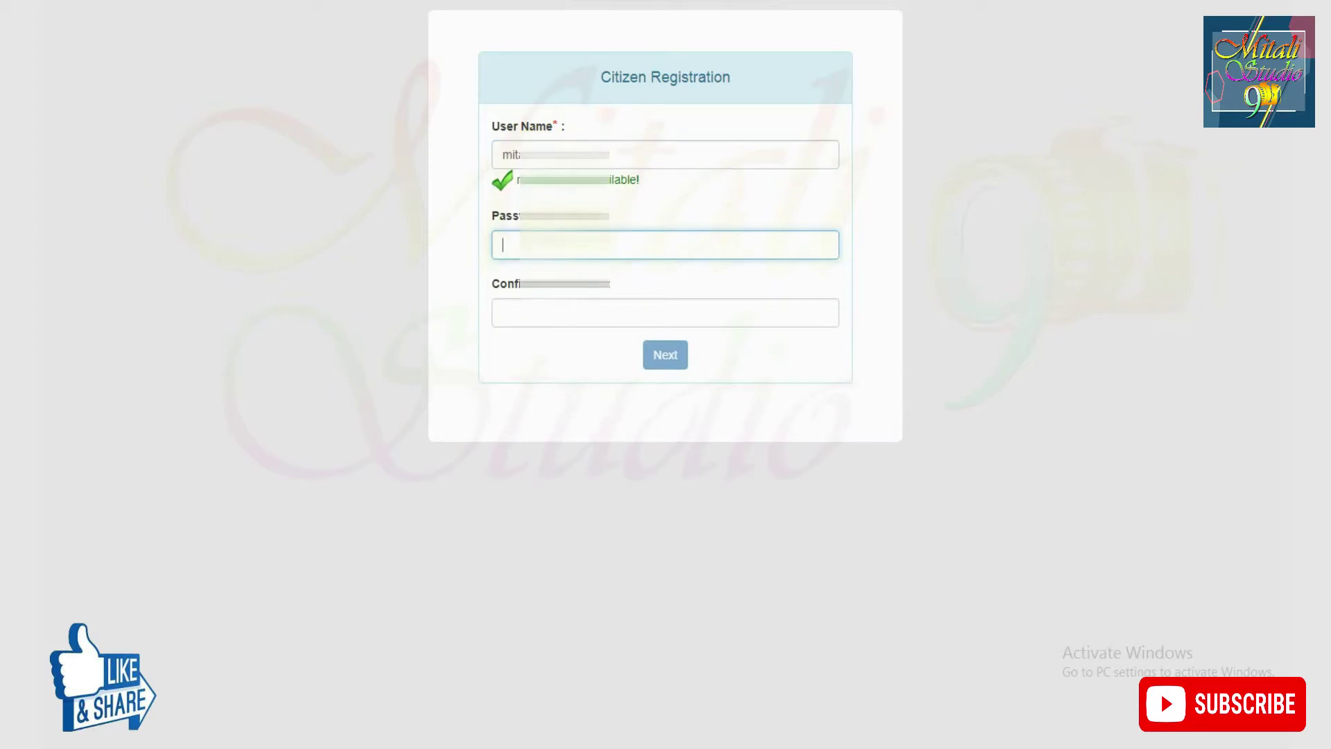
{"action": "left_click", "coordinate": [558, 314]}
- Enter the received OTP, paste the applicant's postal address, and submit the registration
{"action": "left_click", "coordinate": [667, 355]}
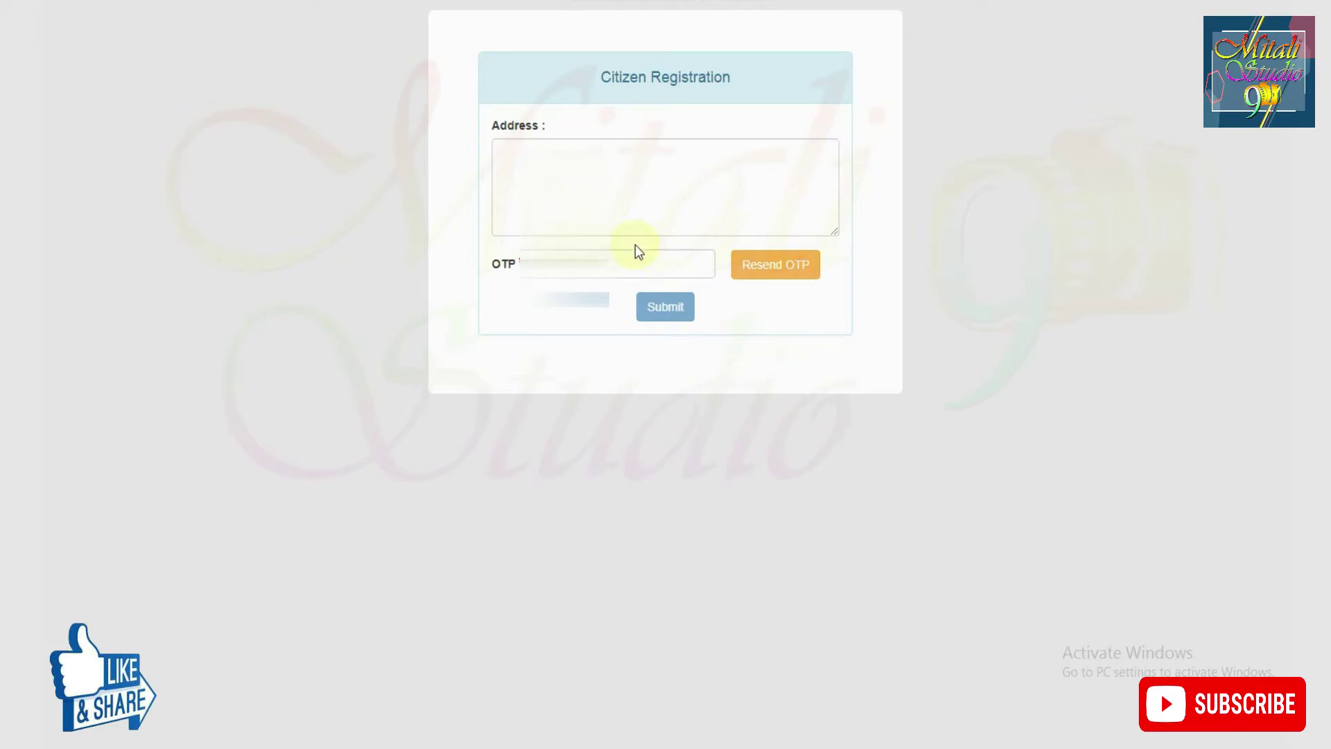
{"action": "left_click", "coordinate": [618, 257]}
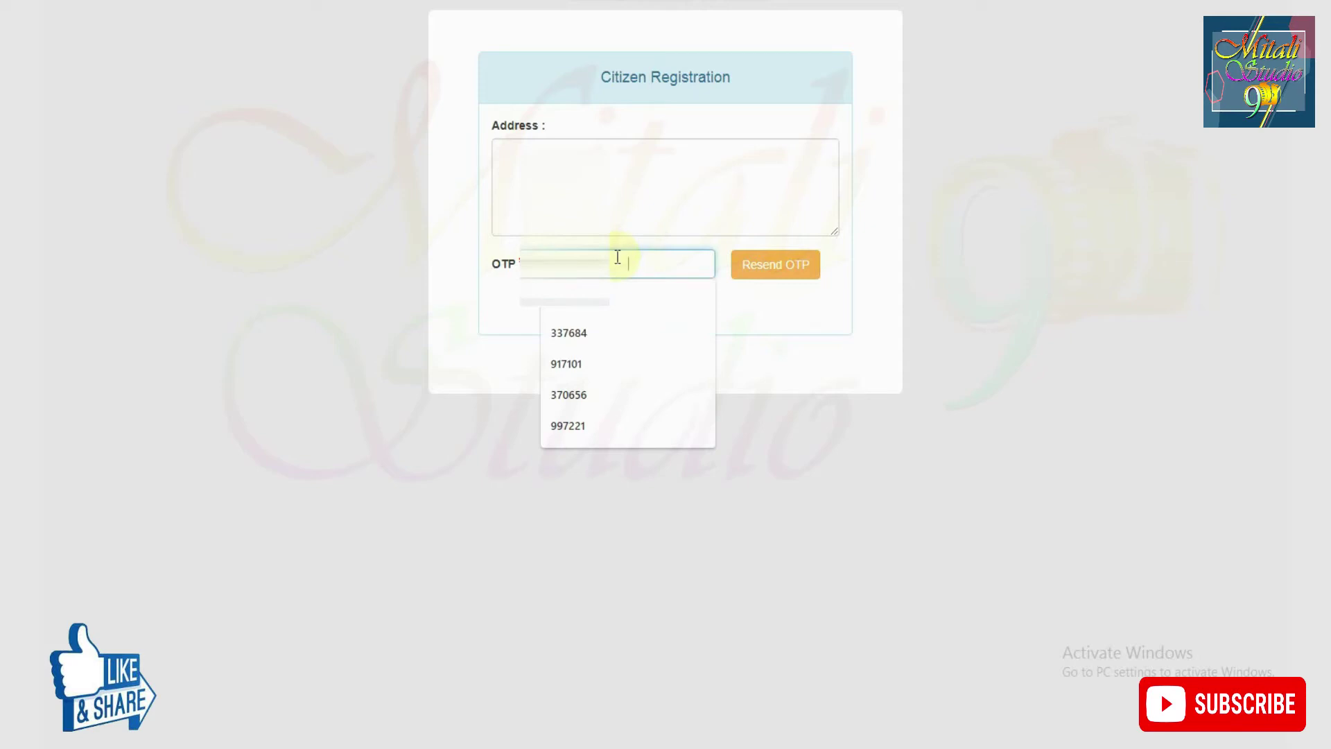
{"action": "left_click", "coordinate": [614, 170]}
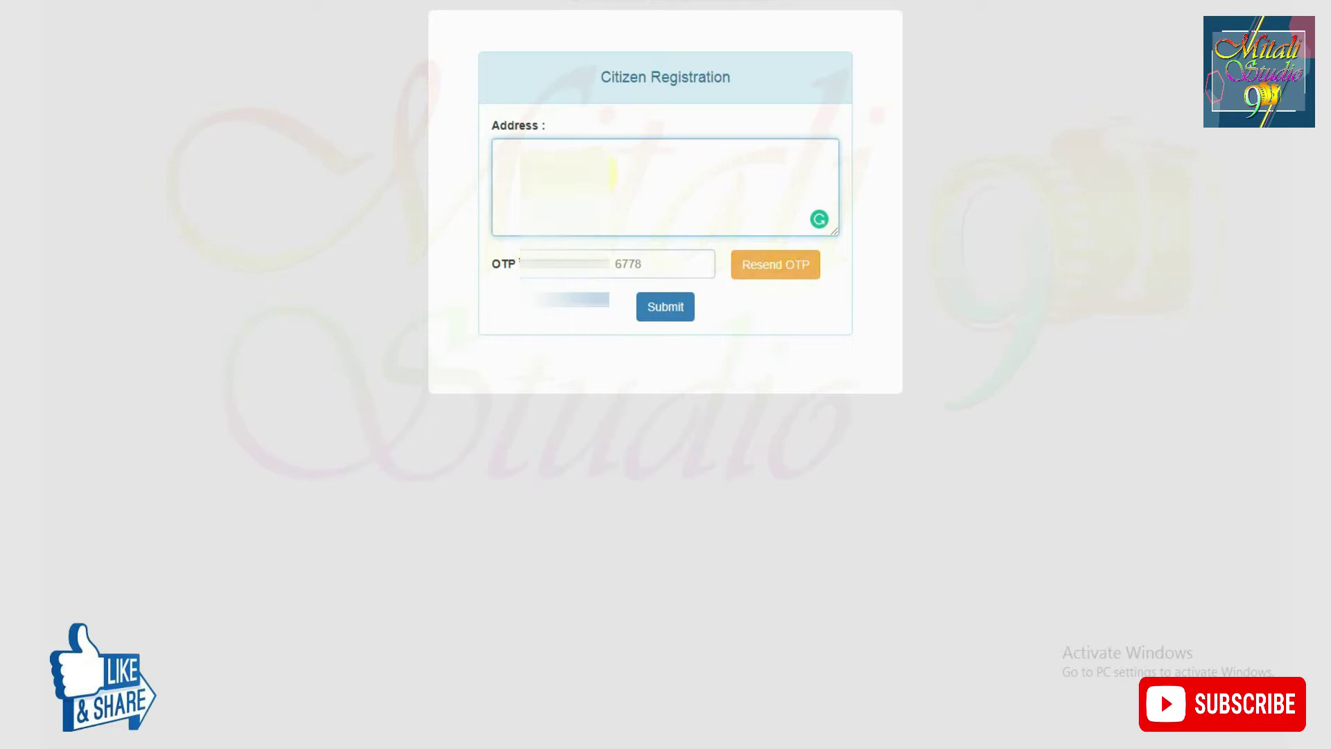
{"action": "key", "text": "ctrl+v"}
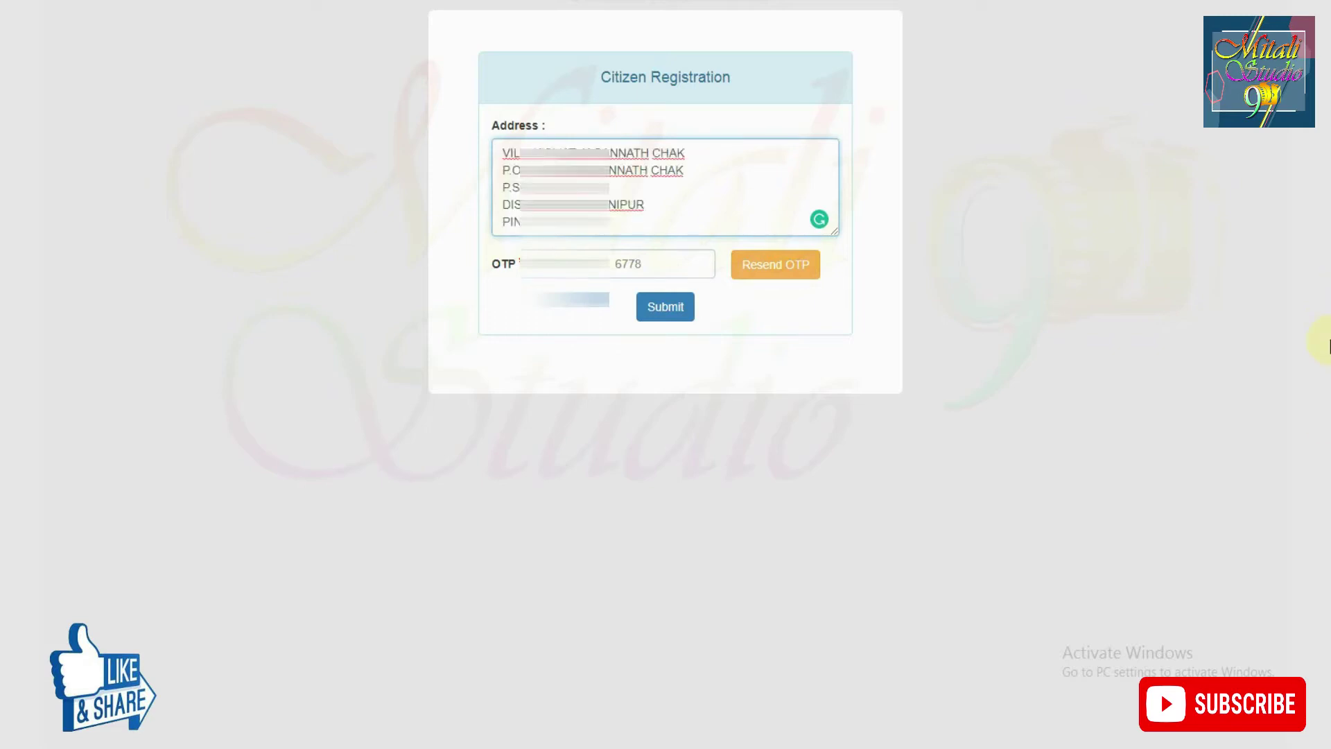
{"action": "left_click", "coordinate": [663, 307]}
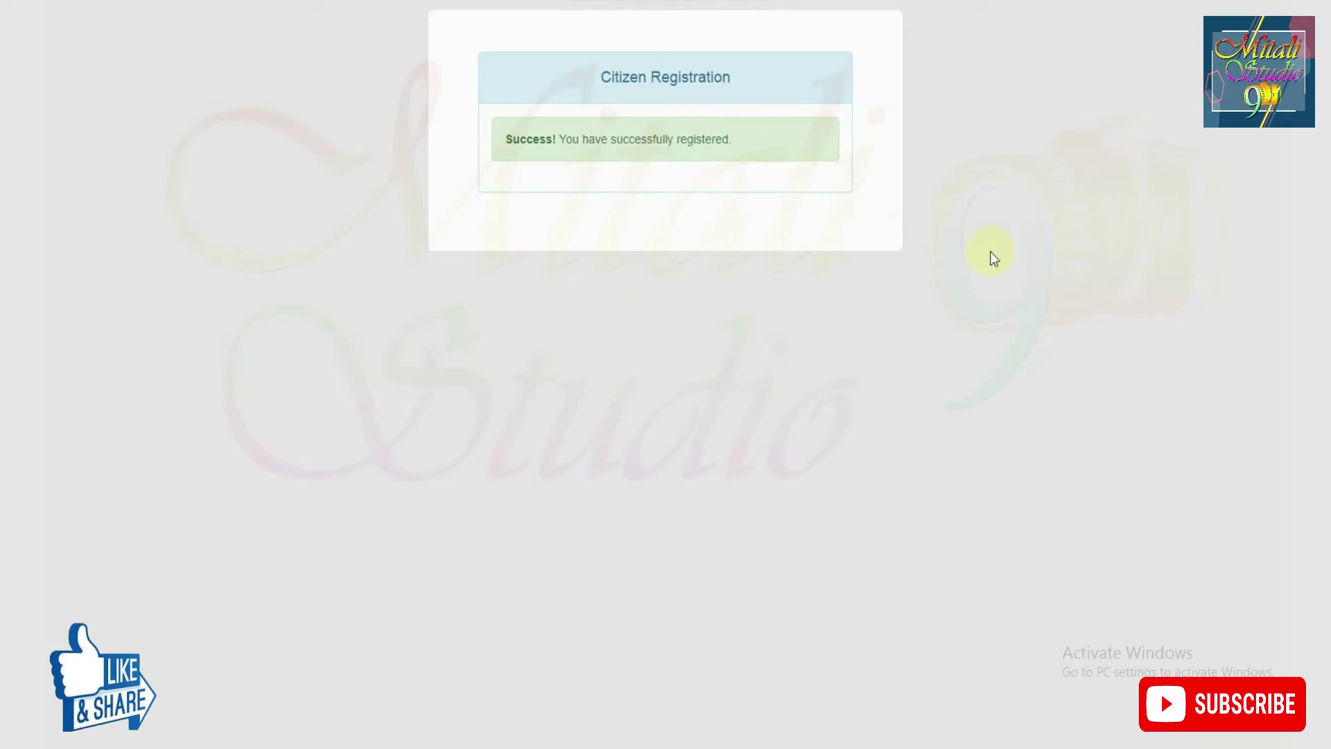
- After the Success confirmation, log in as the new citizen with username, password and captcha
{"action": "left_click_drag", "start_coordinate": [505, 139], "coordinate": [558, 153]}
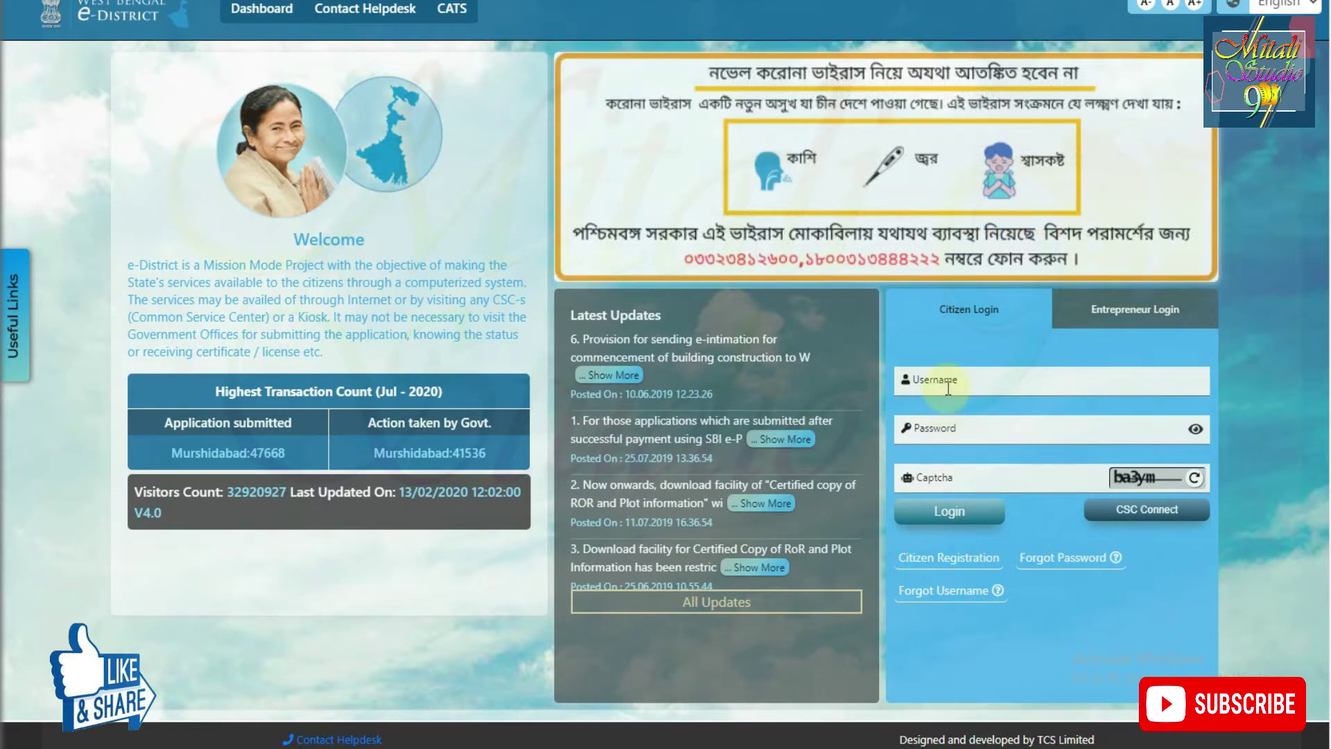
{"action": "left_click", "coordinate": [958, 393]}
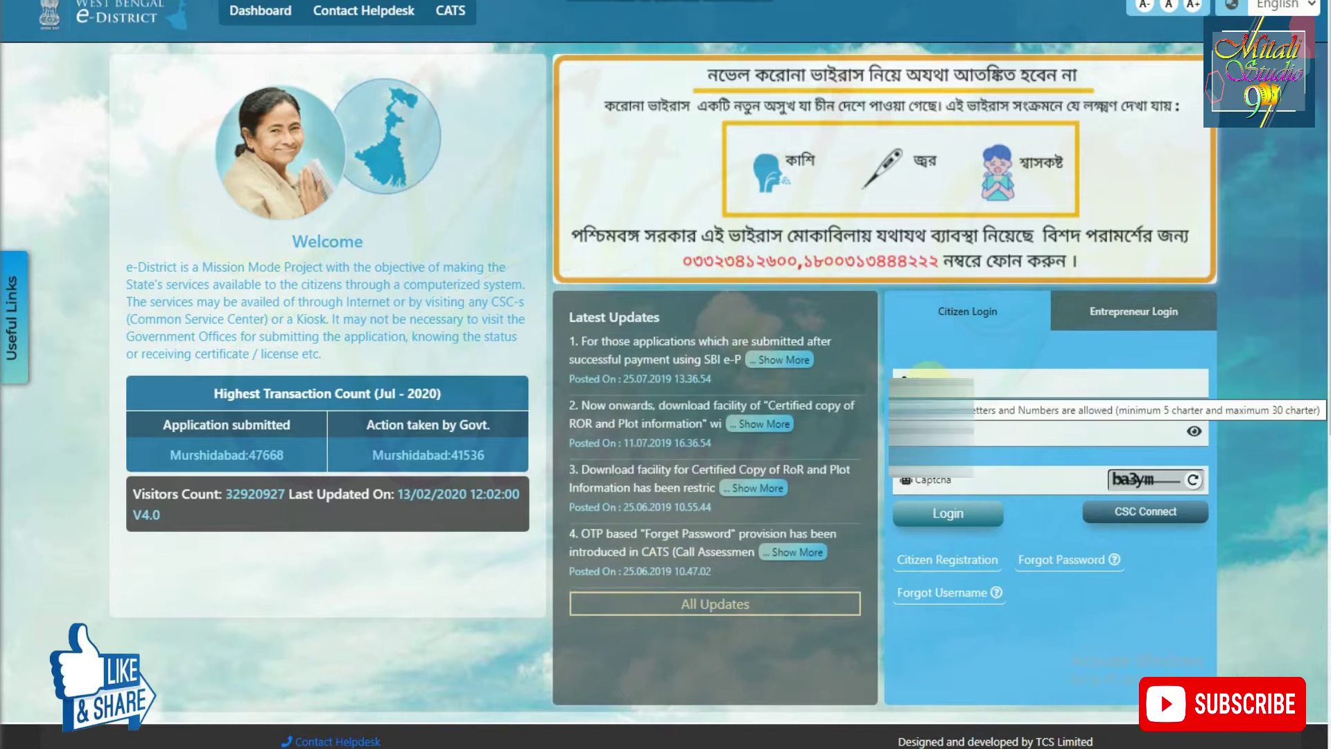
{"action": "left_click", "coordinate": [999, 479]}
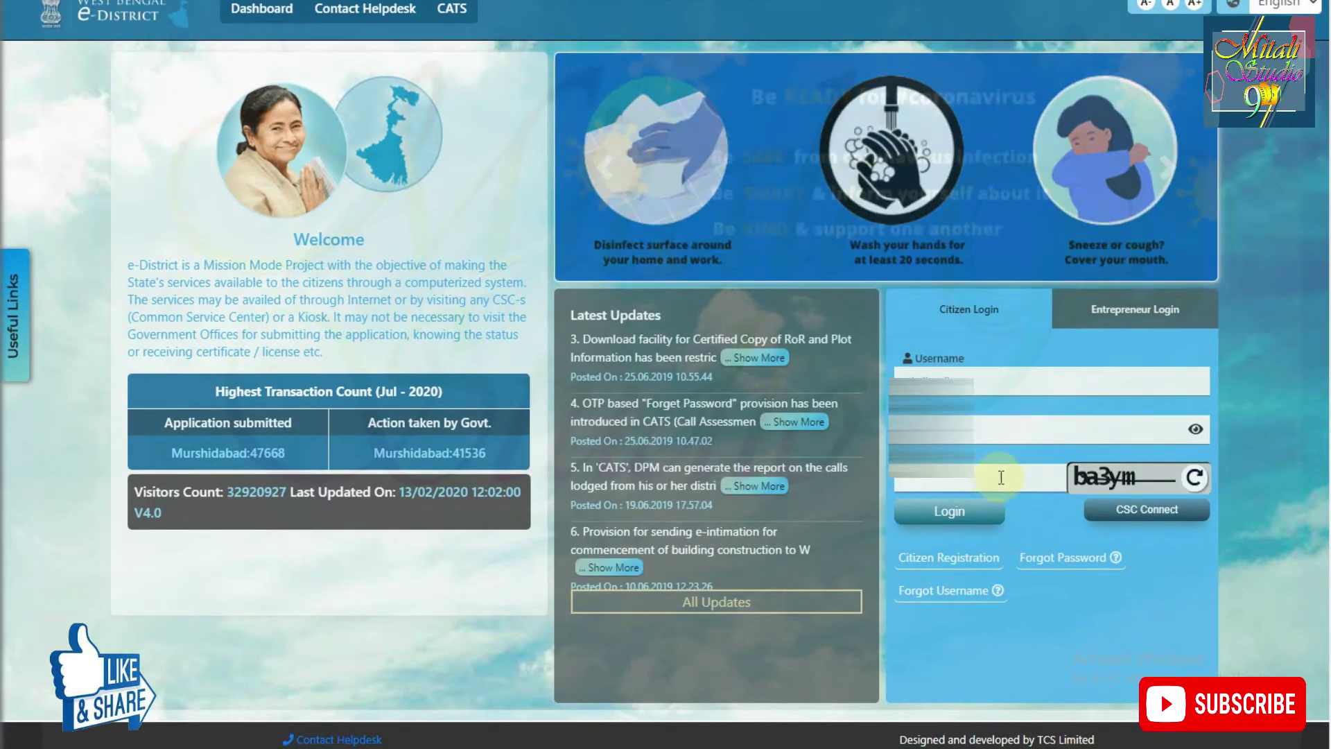
{"action": "type", "text": "ba3ym"}
{"action": "left_click", "coordinate": [933, 513]}
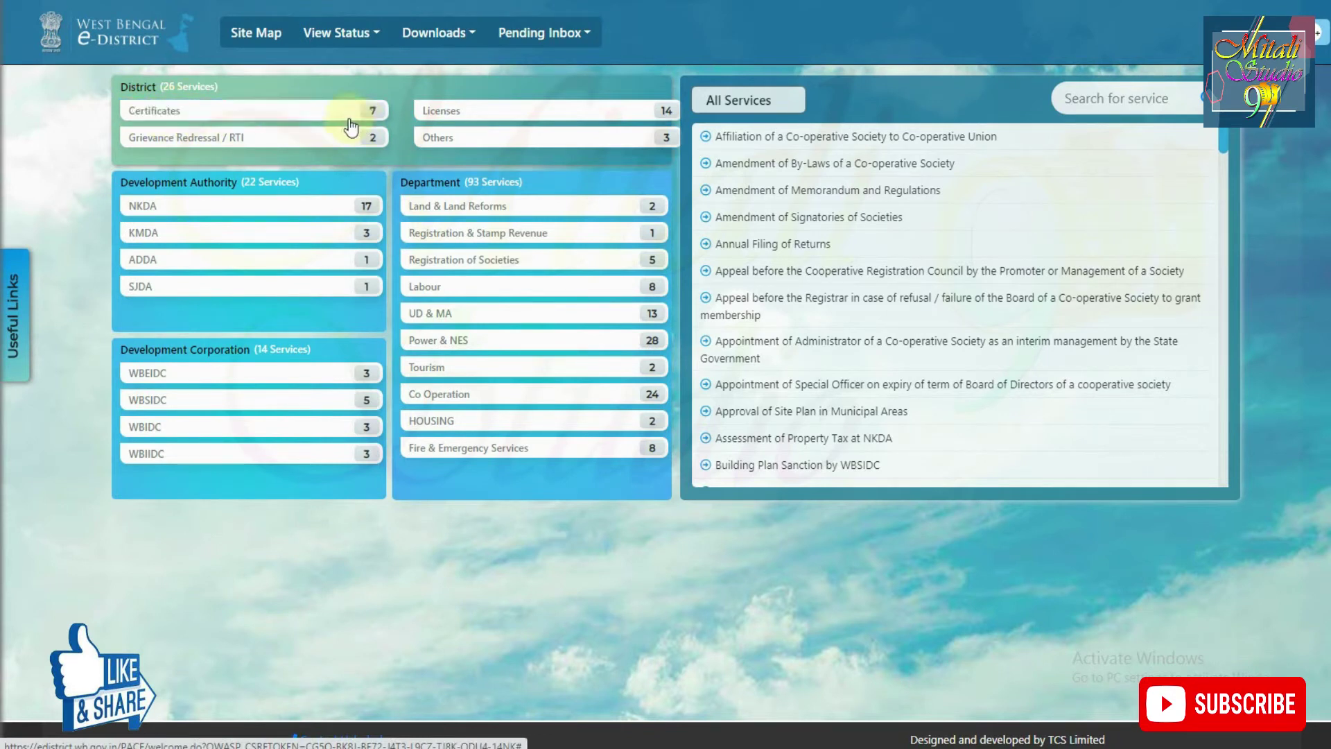
- Filter District services to Certificates and open the Income Certificate service
{"action": "left_click", "coordinate": [310, 111]}
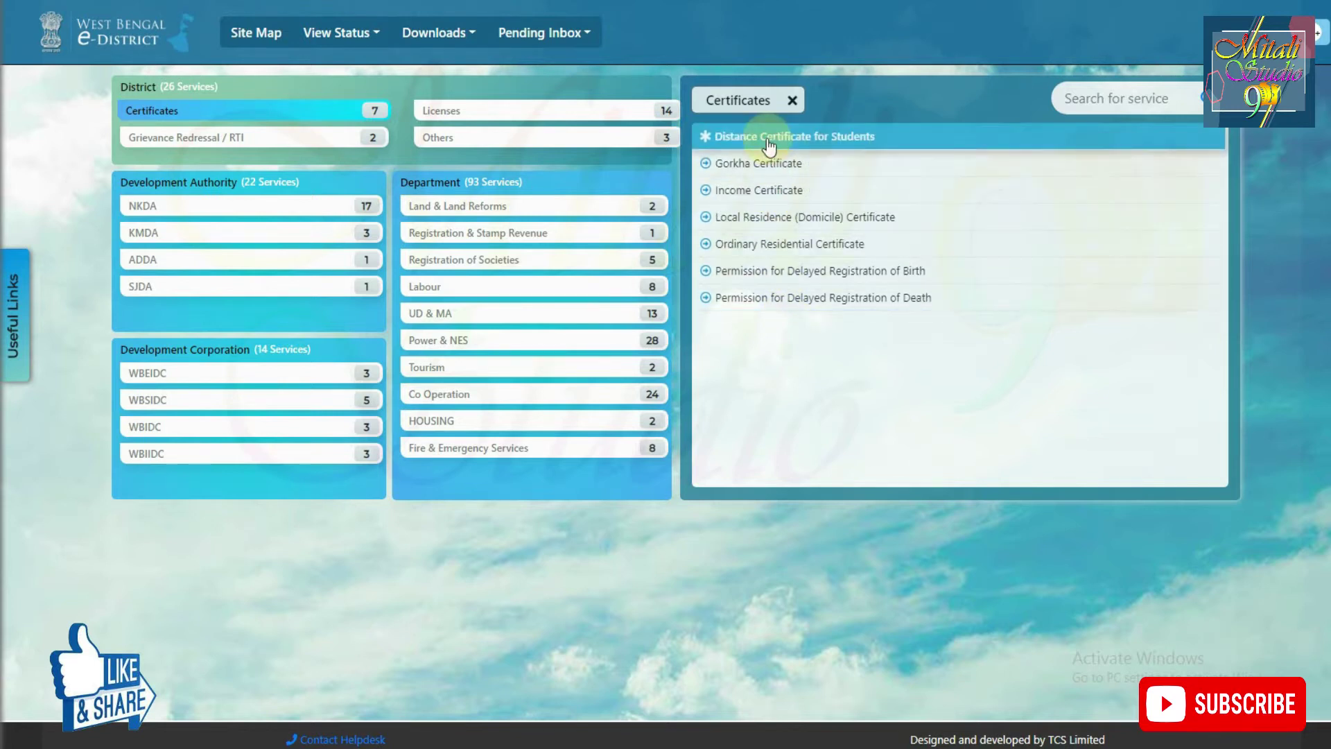
{"action": "left_click", "coordinate": [773, 201]}
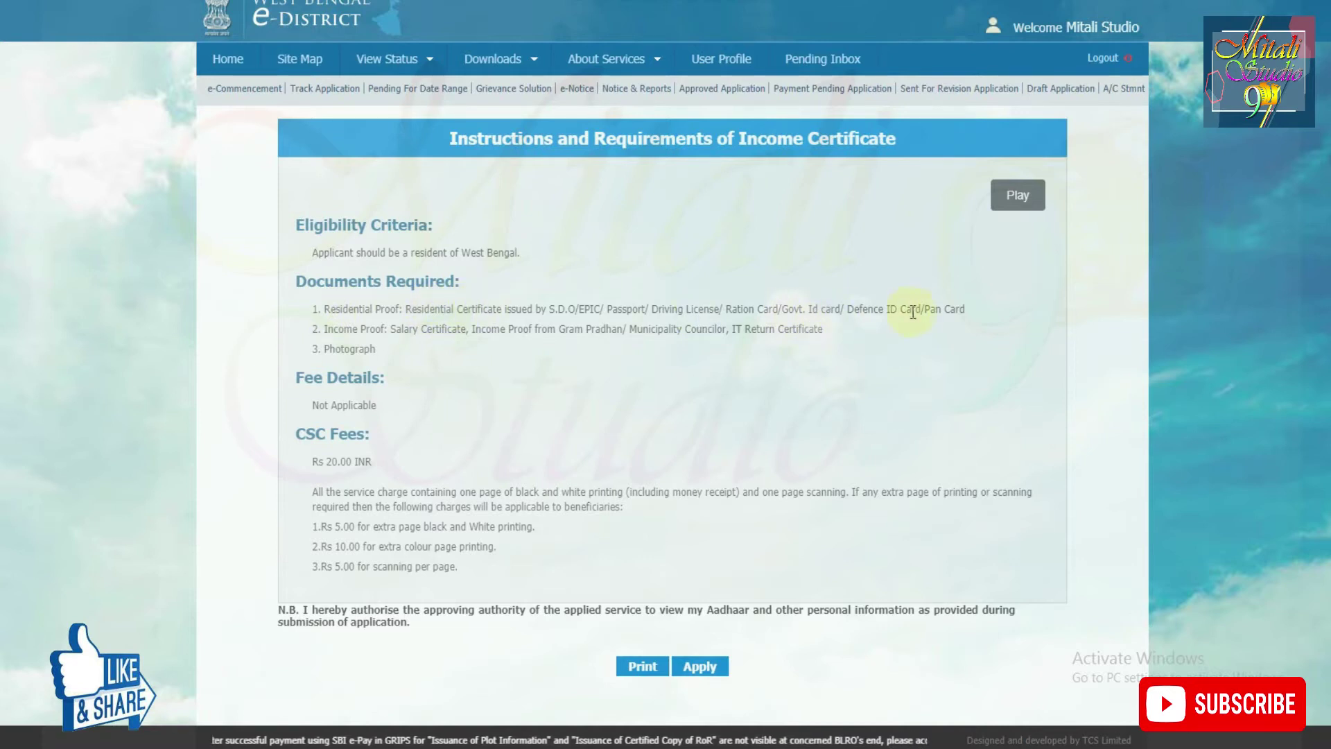
- Apply for a new Income Certificate from the instructions page
{"action": "left_click", "coordinate": [700, 667]}
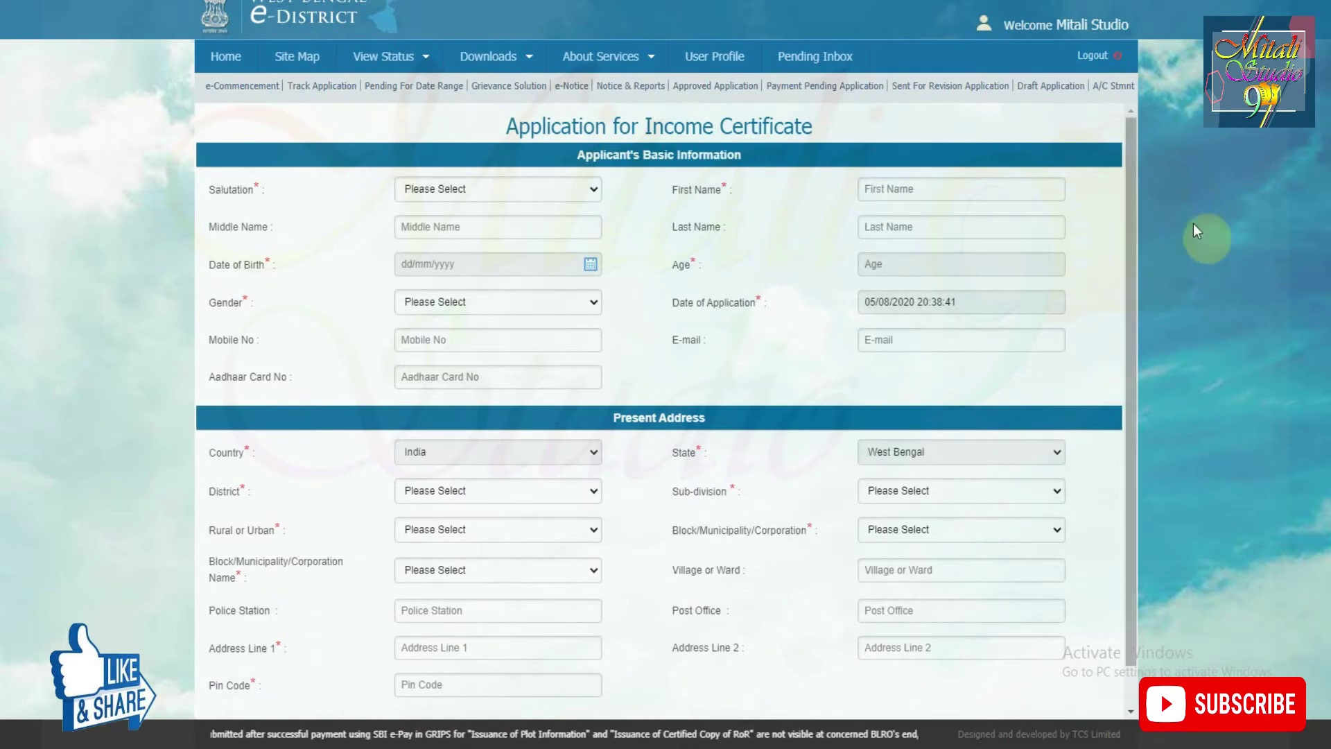
- Set the salutation to Mr and enter the applicant's first, middle and last names
{"action": "left_click", "coordinate": [595, 189]}
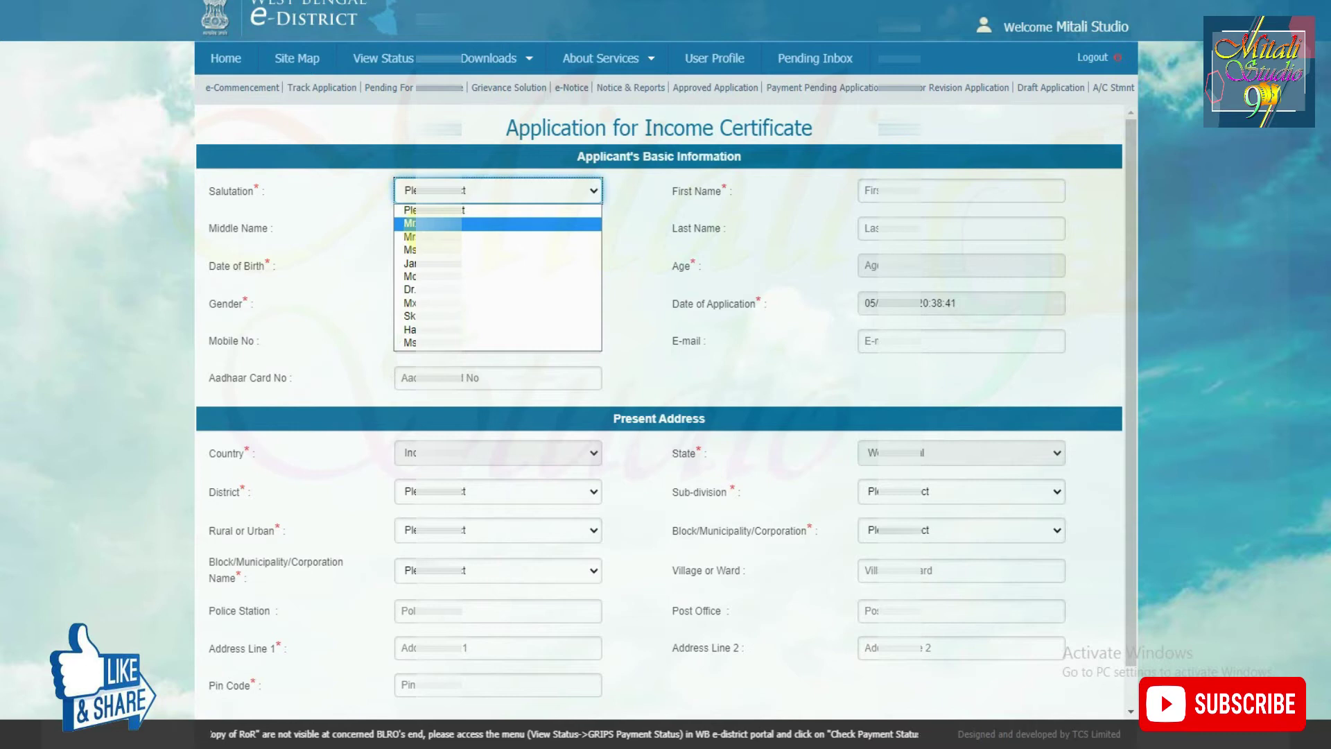
{"action": "left_click", "coordinate": [430, 224]}
{"action": "left_click", "coordinate": [933, 189]}
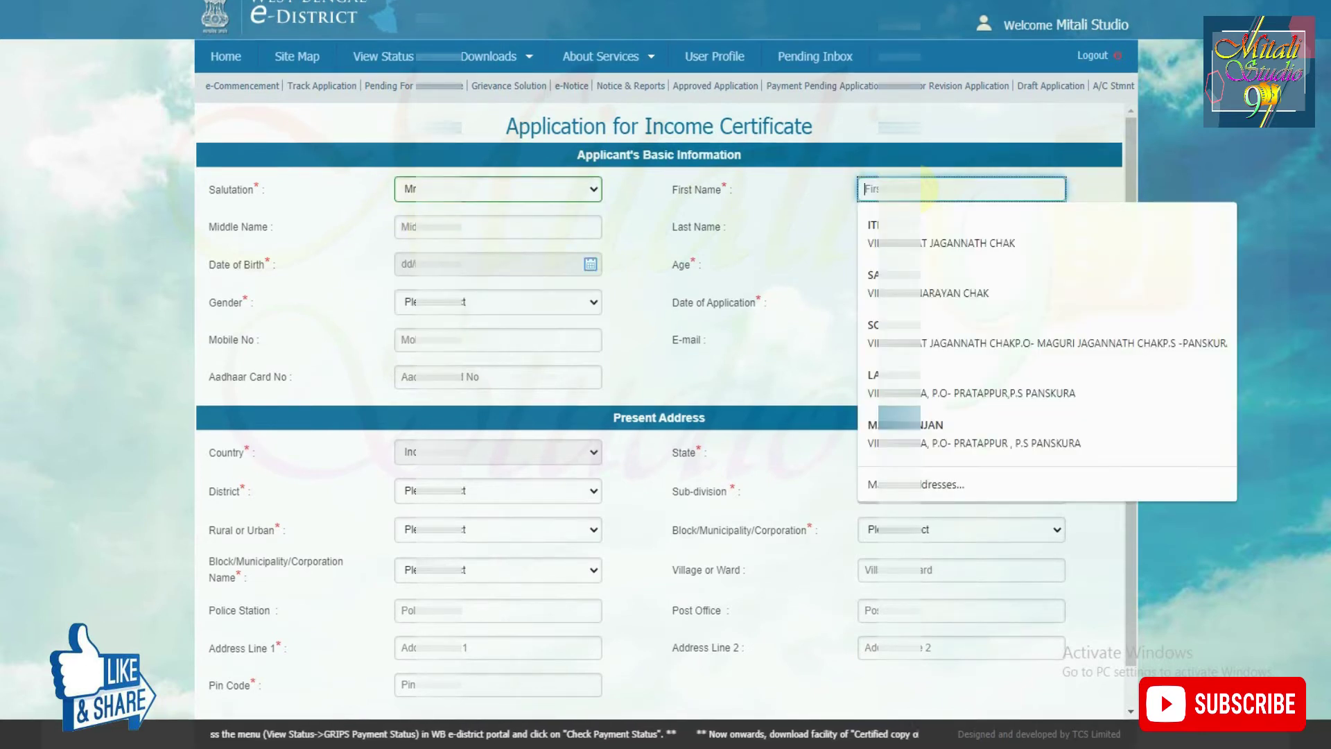
{"action": "type", "text": "Tar"}
{"action": "left_click", "coordinate": [498, 227]}
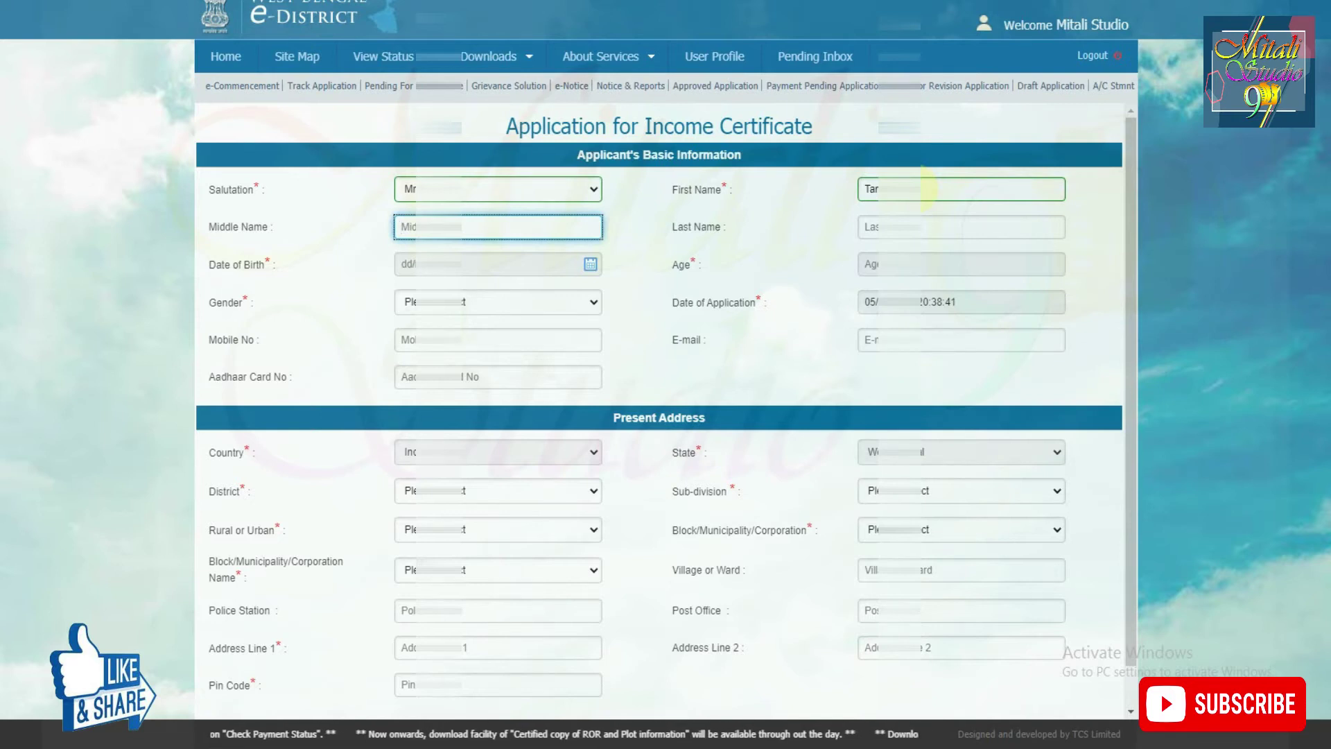
{"action": "type", "text": "Kur"}
{"action": "key", "text": "Tab"}
{"action": "type", "text": "Jar"}
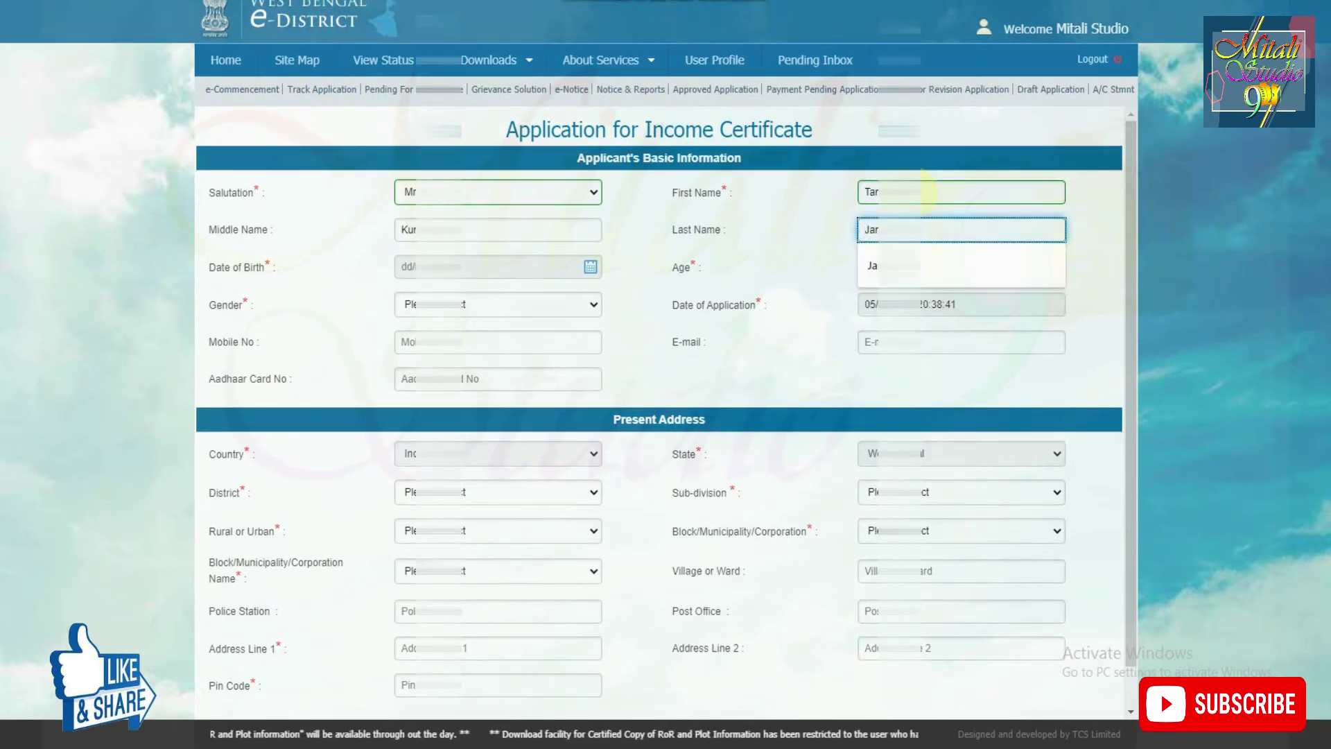
{"action": "key", "text": "Tab"}
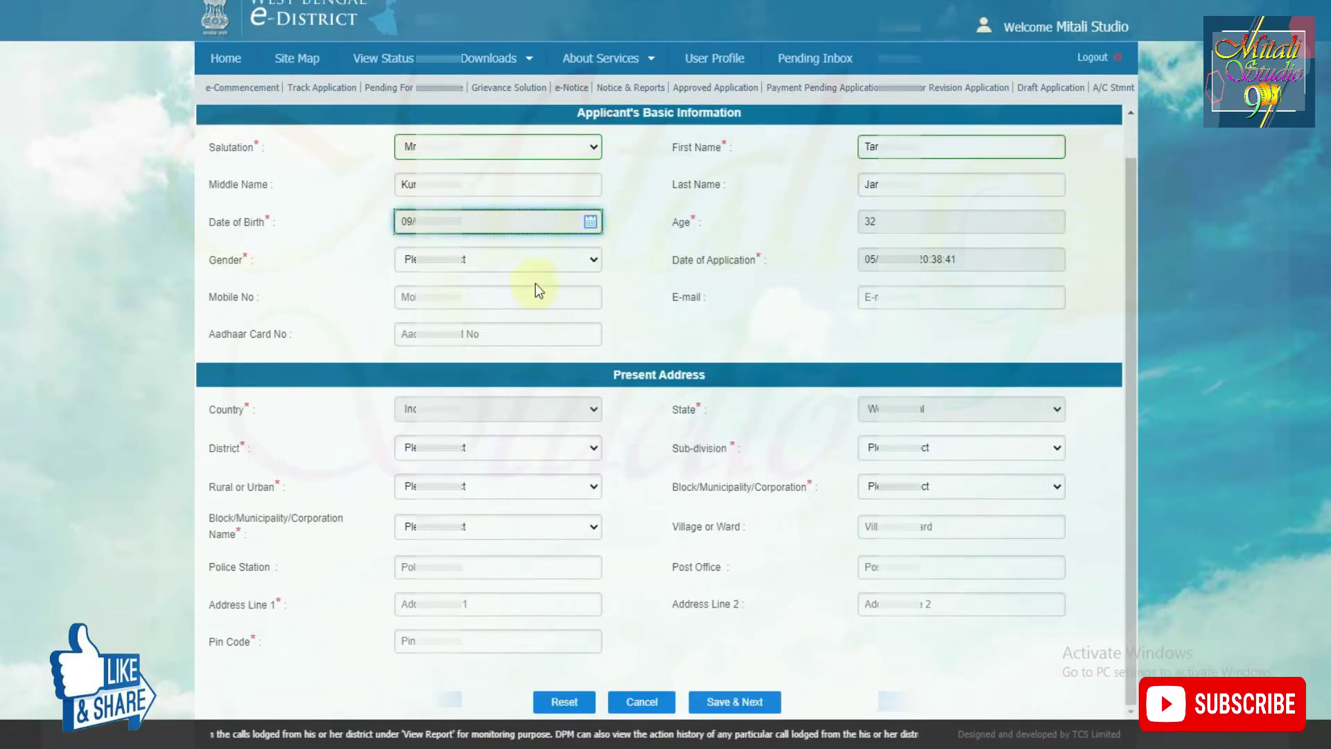
- Choose the applicant's gender and enter their mobile number, e-mail and Aadhaar number
{"action": "left_click", "coordinate": [520, 260]}
{"action": "left_click", "coordinate": [482, 297]}
{"action": "left_click", "coordinate": [482, 297]}
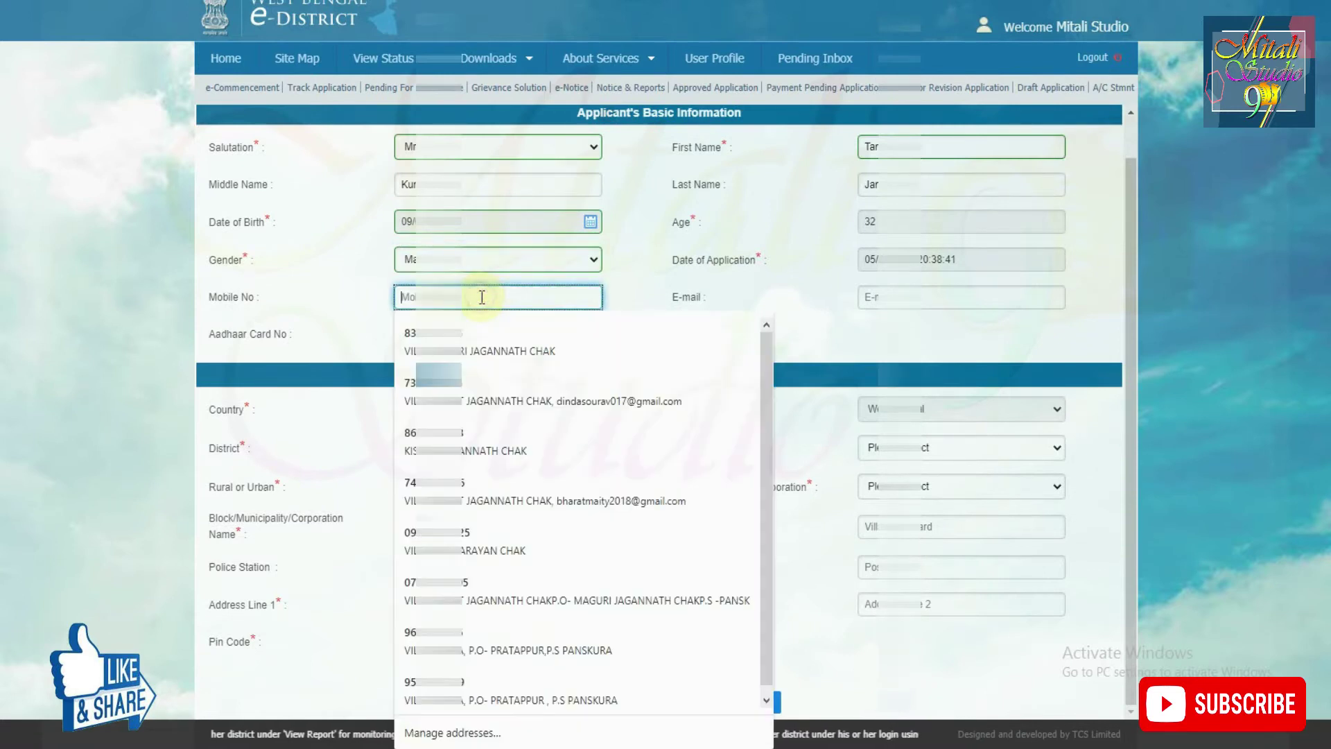
{"action": "type", "text": "973"}
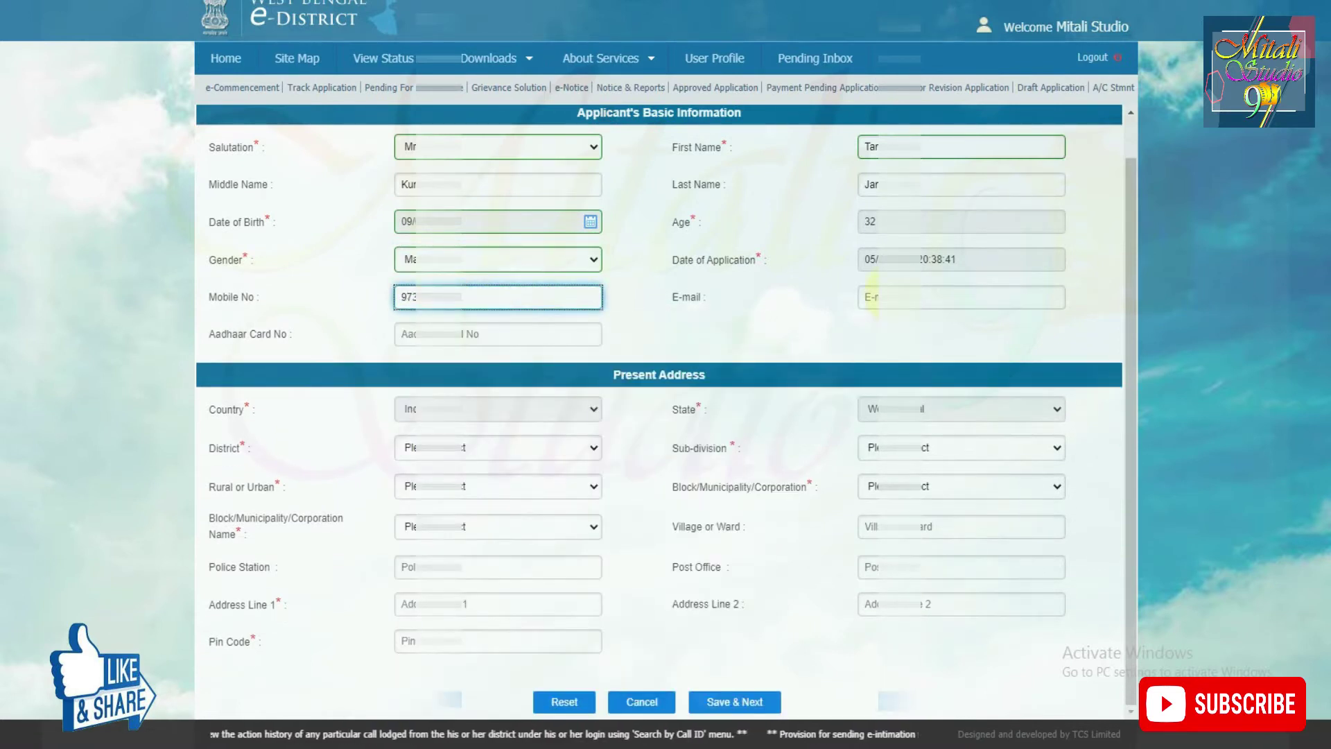
{"action": "left_click", "coordinate": [871, 297]}
{"action": "type", "text": "TK"}
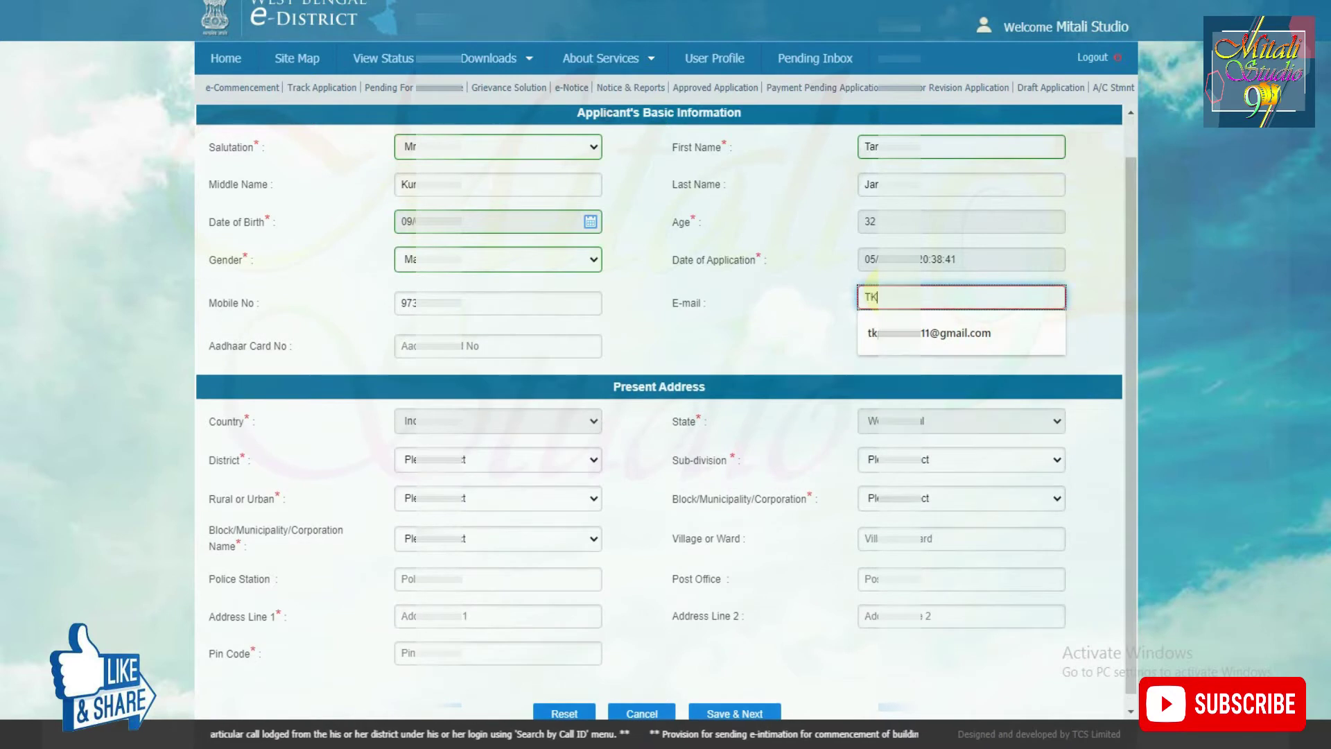
{"action": "left_click", "coordinate": [929, 333]}
{"action": "left_click", "coordinate": [502, 336]}
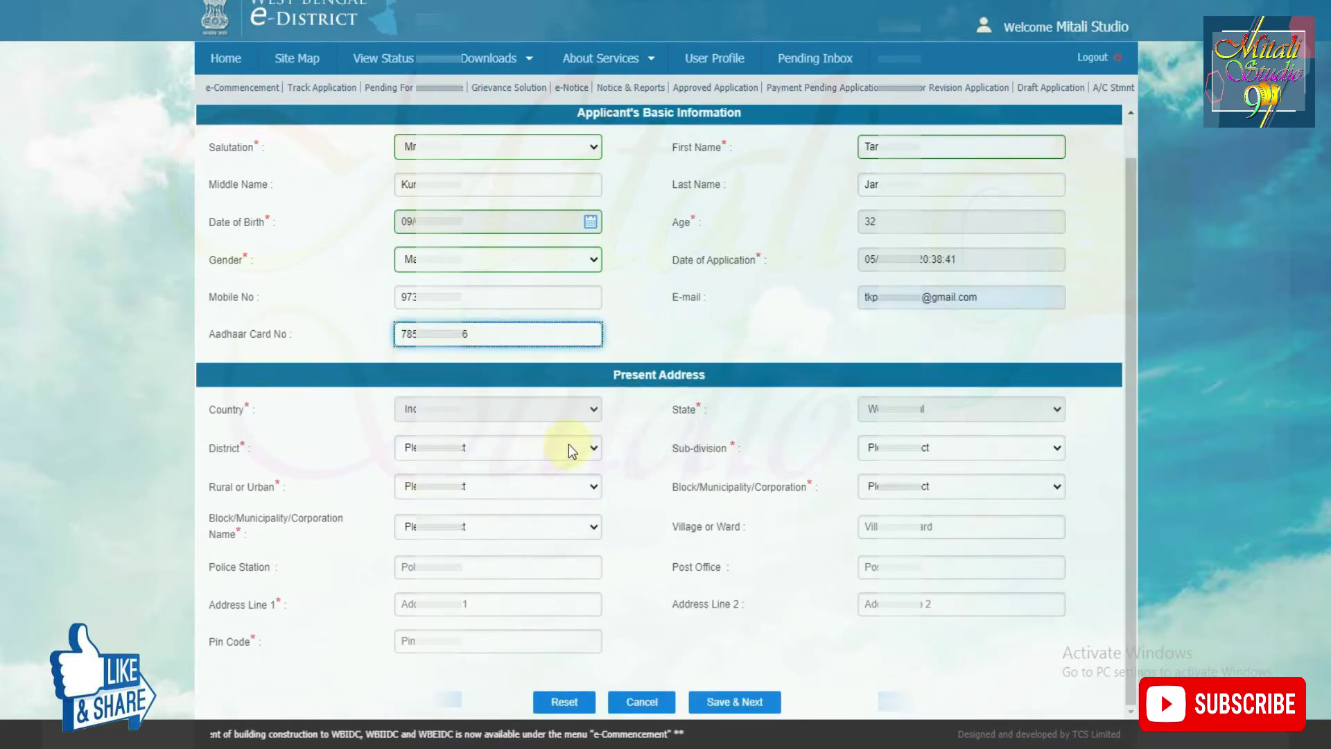
- Pick the present address district and sub-division, leaving the area type as Rural
{"action": "left_click", "coordinate": [581, 446]}
{"action": "left_click", "coordinate": [486, 409]}
{"action": "left_click", "coordinate": [961, 447]}
{"action": "left_click", "coordinate": [957, 519]}
{"action": "left_click", "coordinate": [482, 486]}
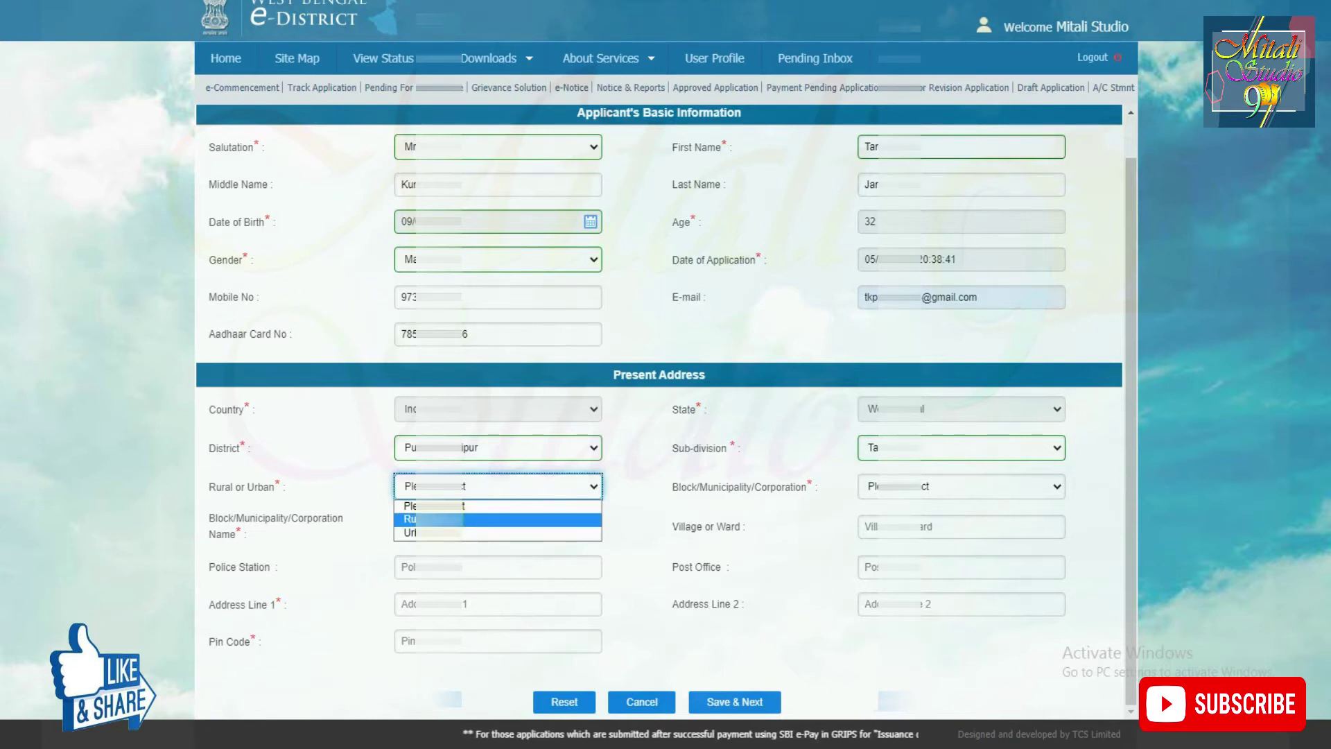
{"action": "key", "text": "Down"}
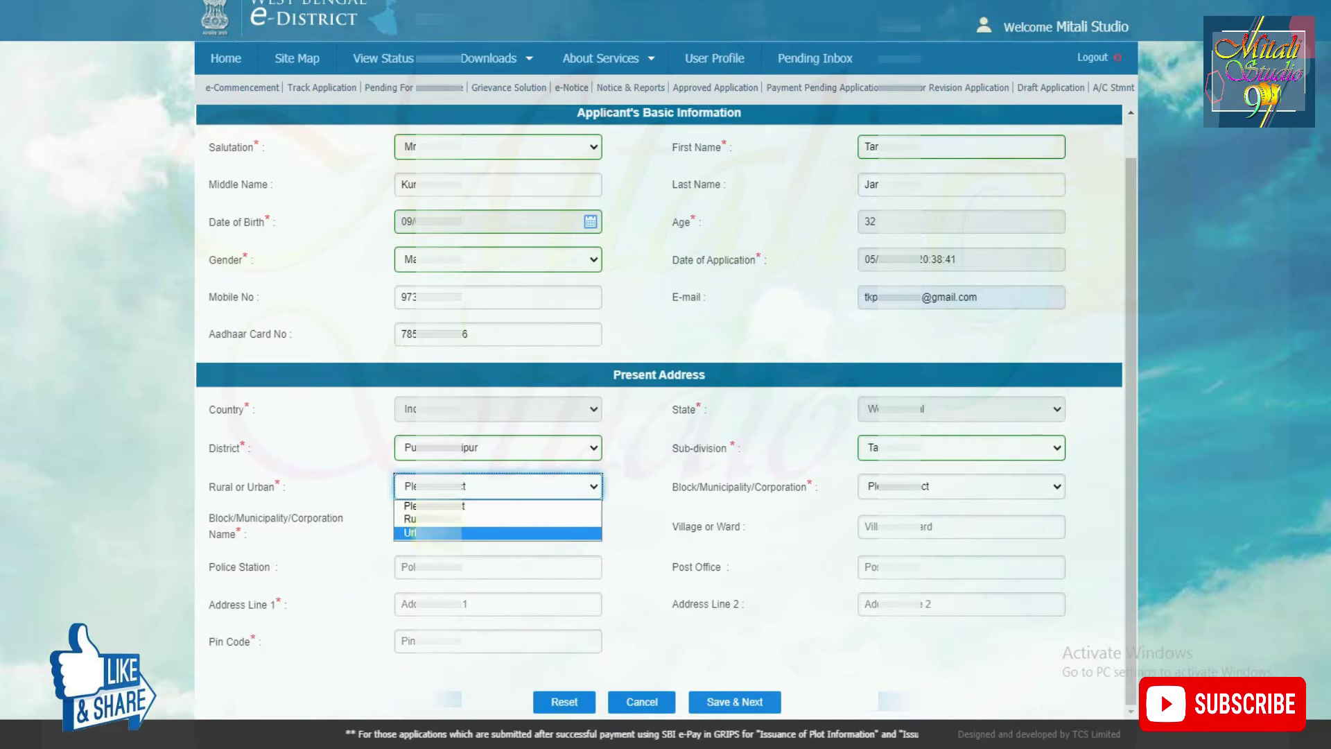
{"action": "key", "text": "Up"}
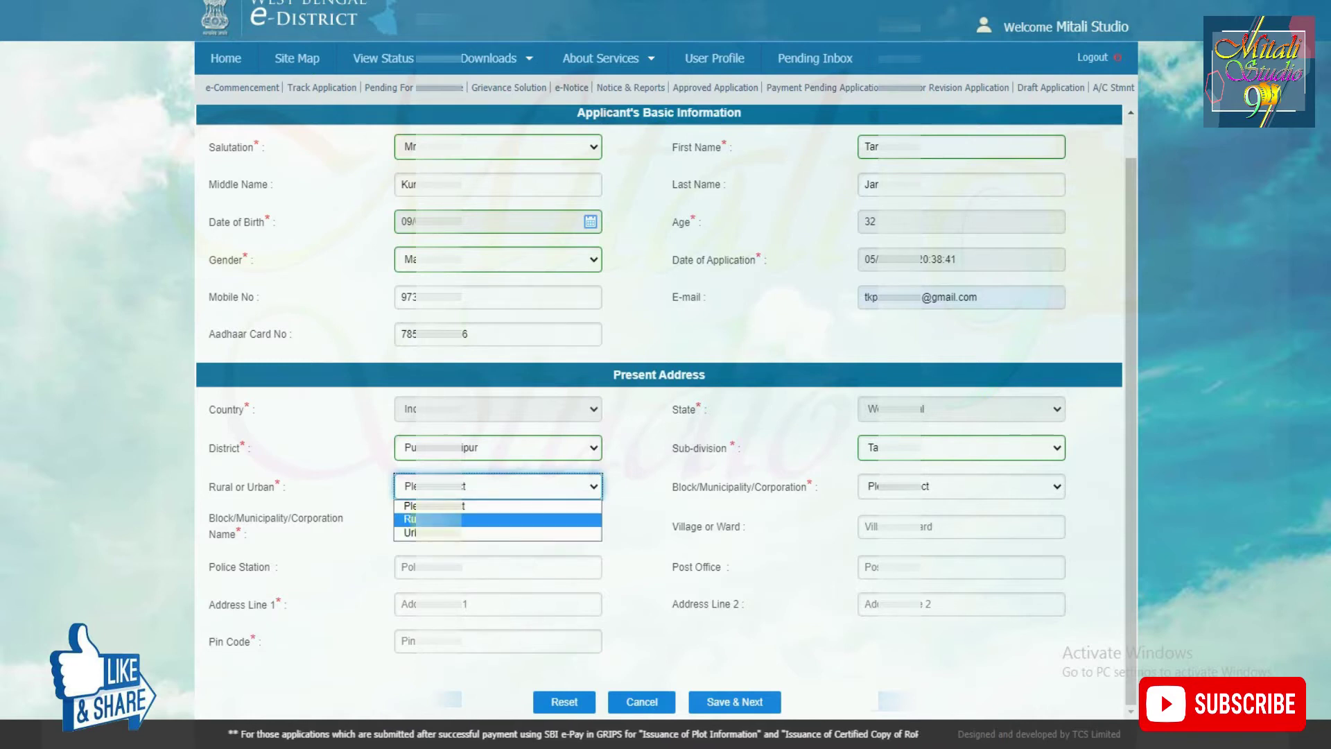
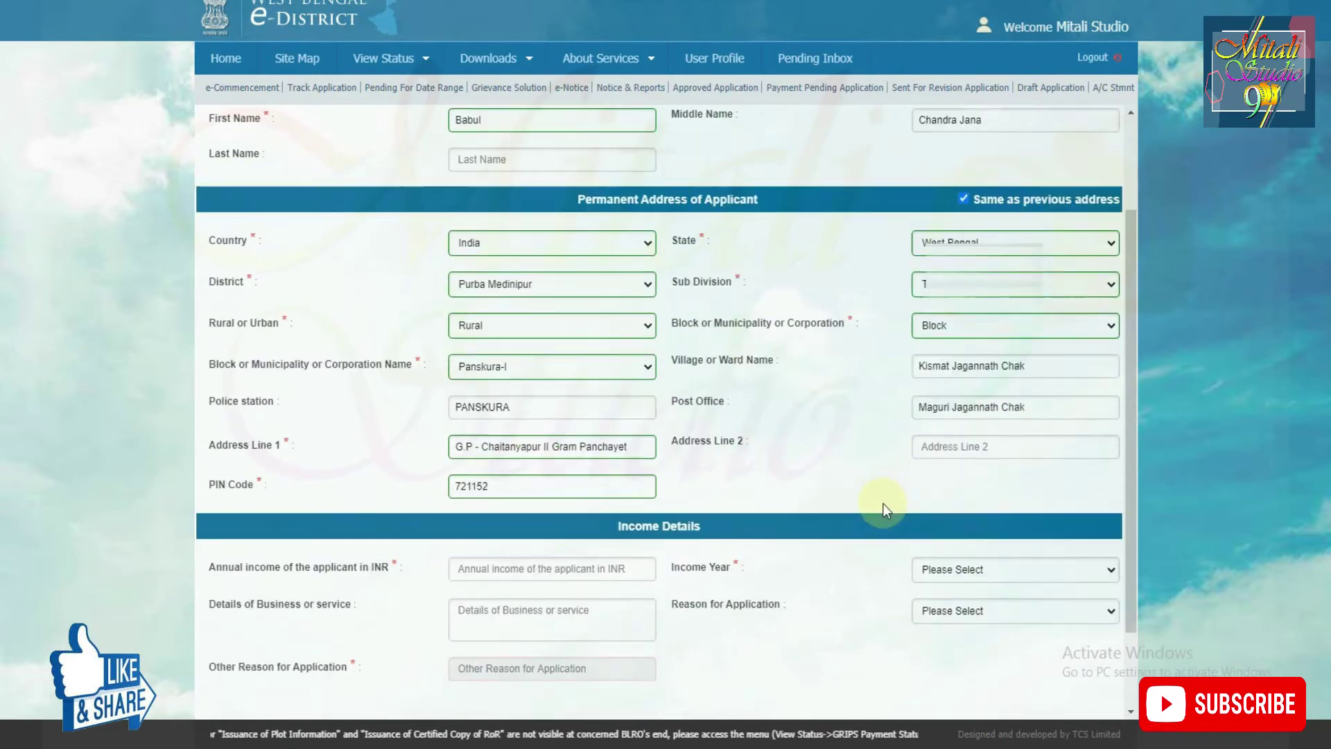
{"action": "scroll", "coordinate": [588, 525], "scroll_direction": "down", "scroll_amount": 1}
- Enter annual income 60000 and select 2019-2020 as the income year
{"action": "left_click", "coordinate": [521, 462]}
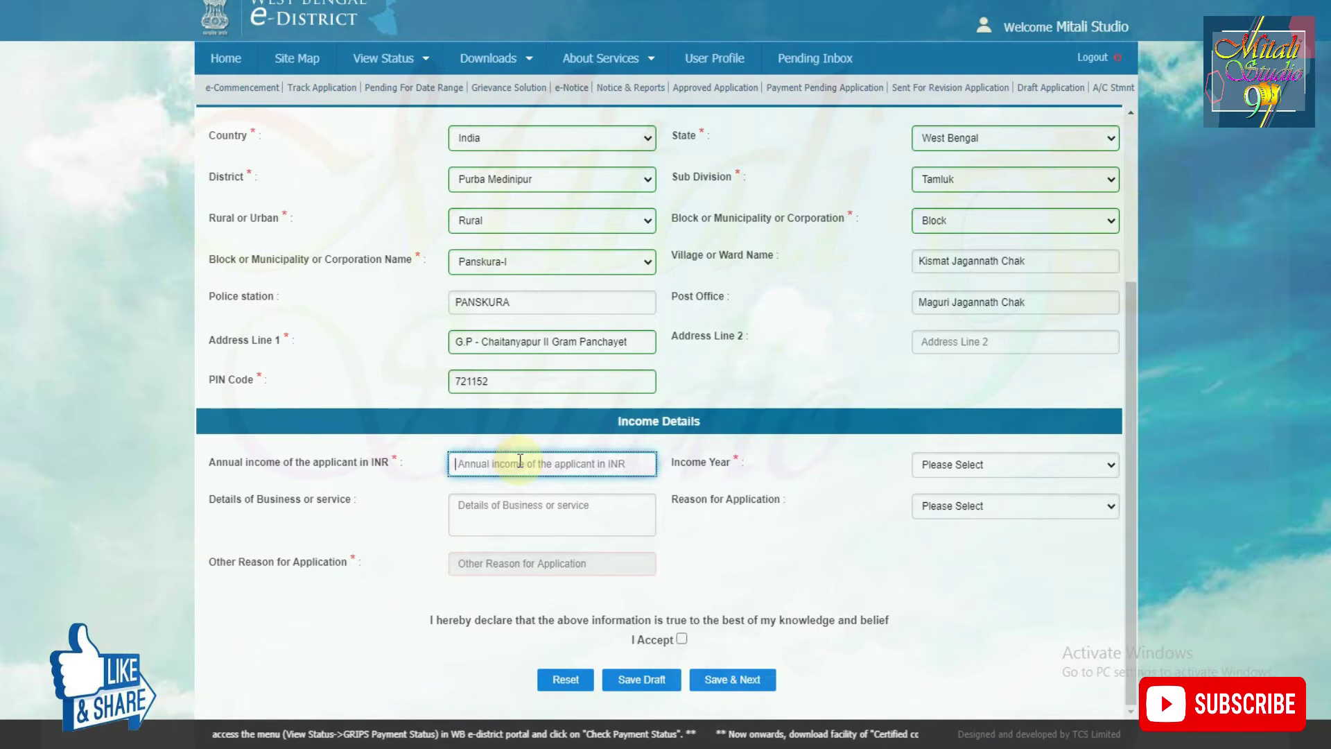
{"action": "type", "text": "60000"}
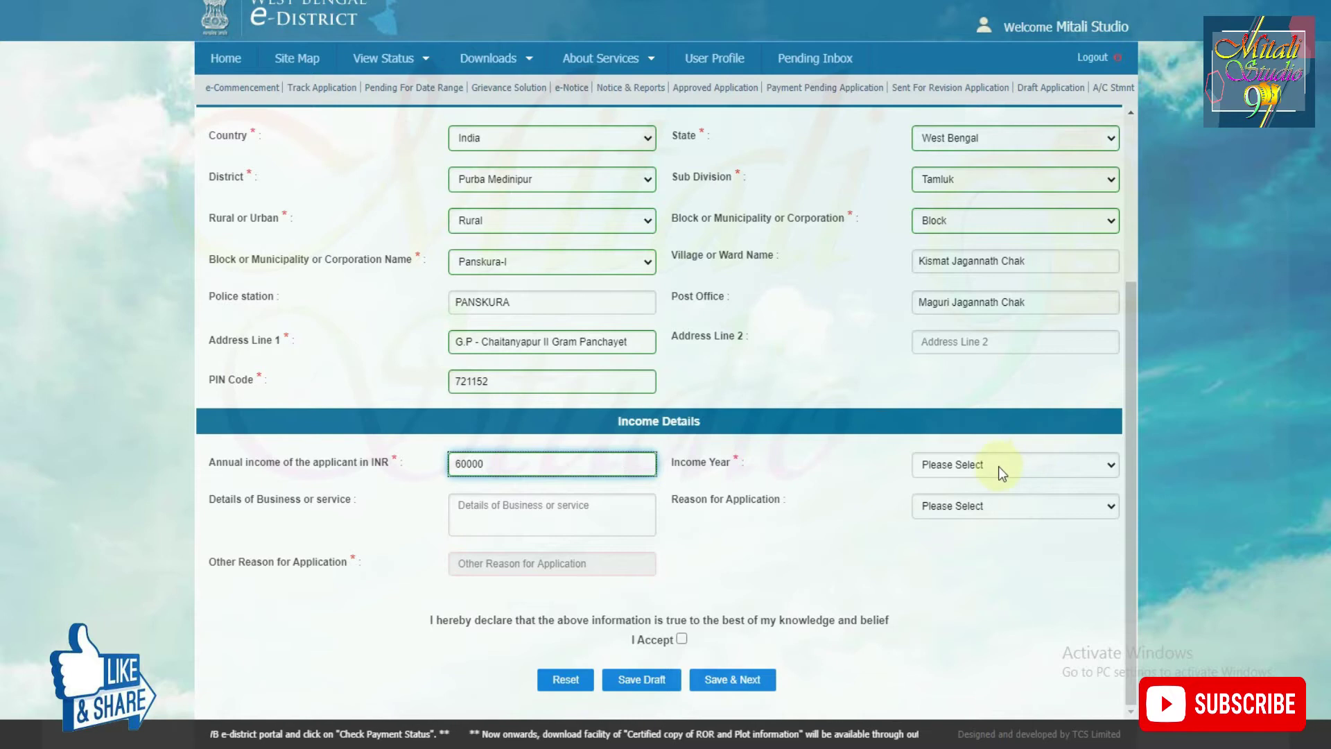
{"action": "left_click", "coordinate": [998, 466]}
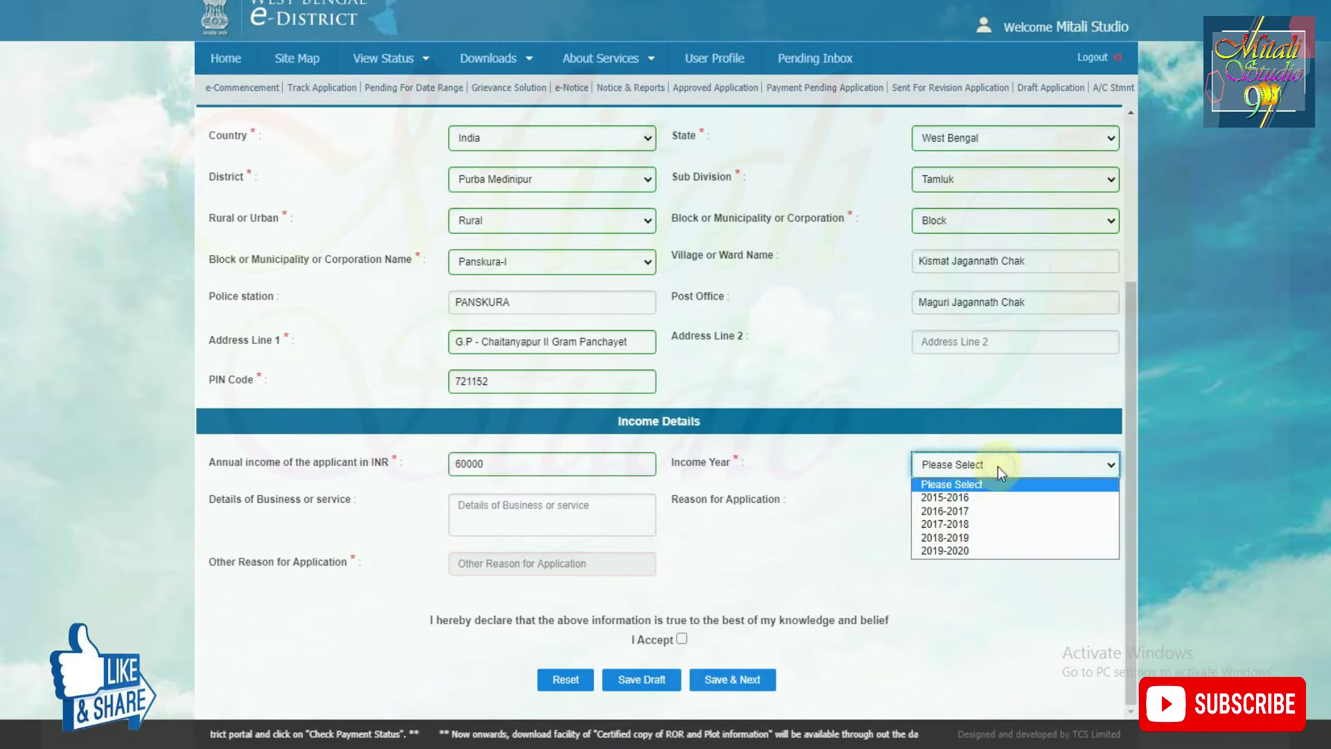
{"action": "left_click", "coordinate": [968, 551]}
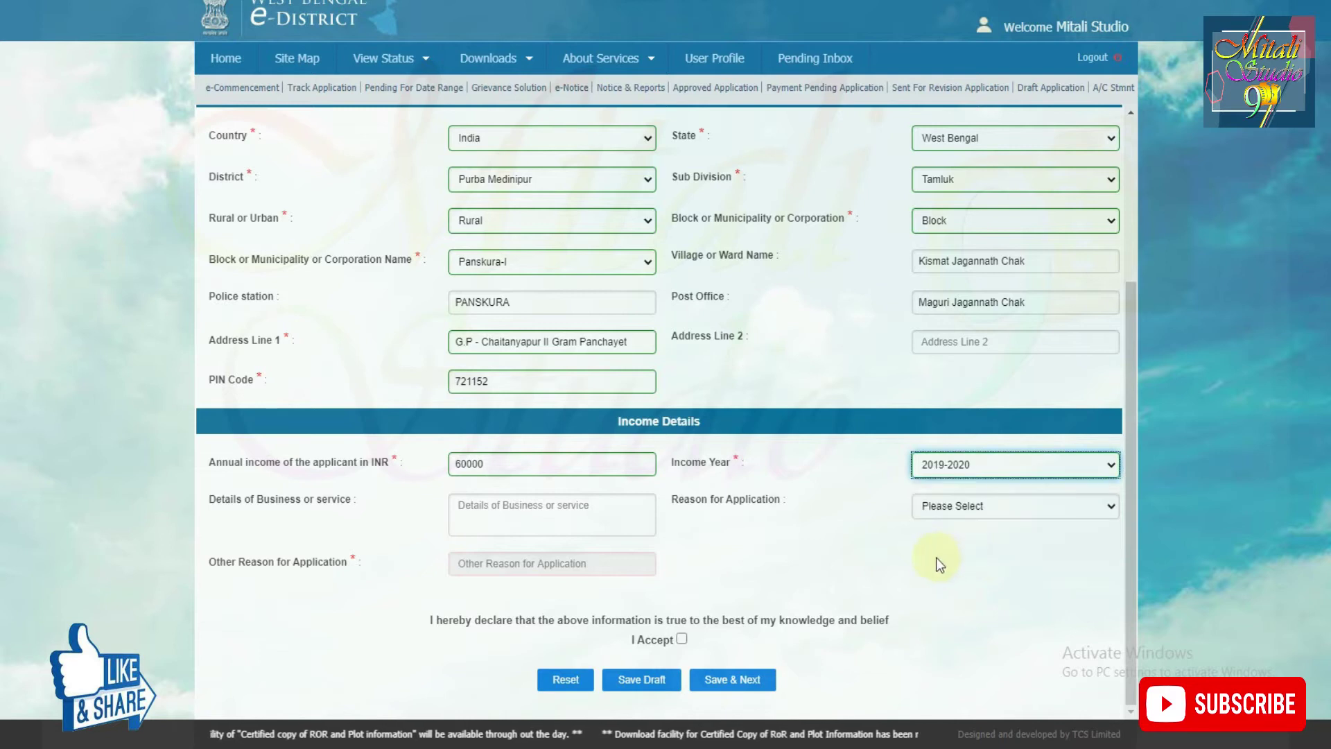
- Set business to OTHERS, reason to Other with 'SCHOLARSHIP', and accept the declaration
{"action": "left_click", "coordinate": [532, 513]}
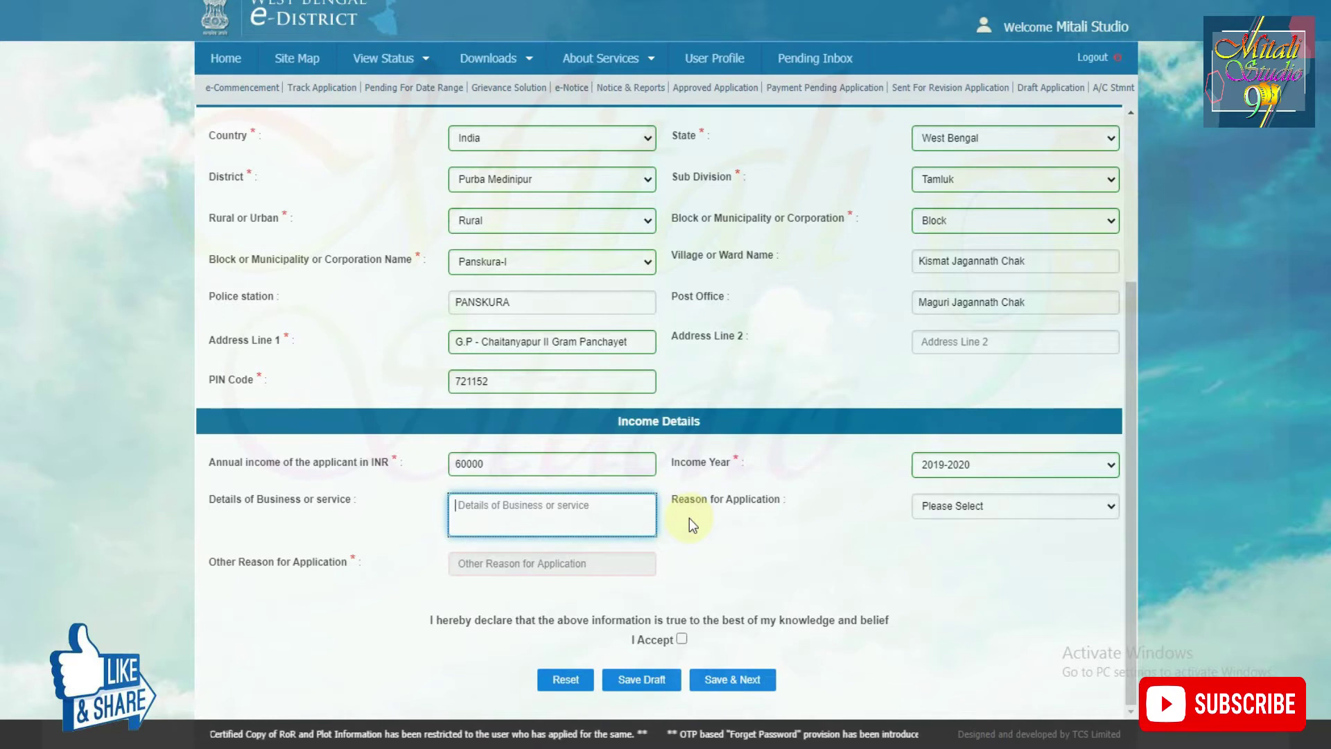
{"action": "type", "text": "OTHERS"}
{"action": "left_click", "coordinate": [978, 507]}
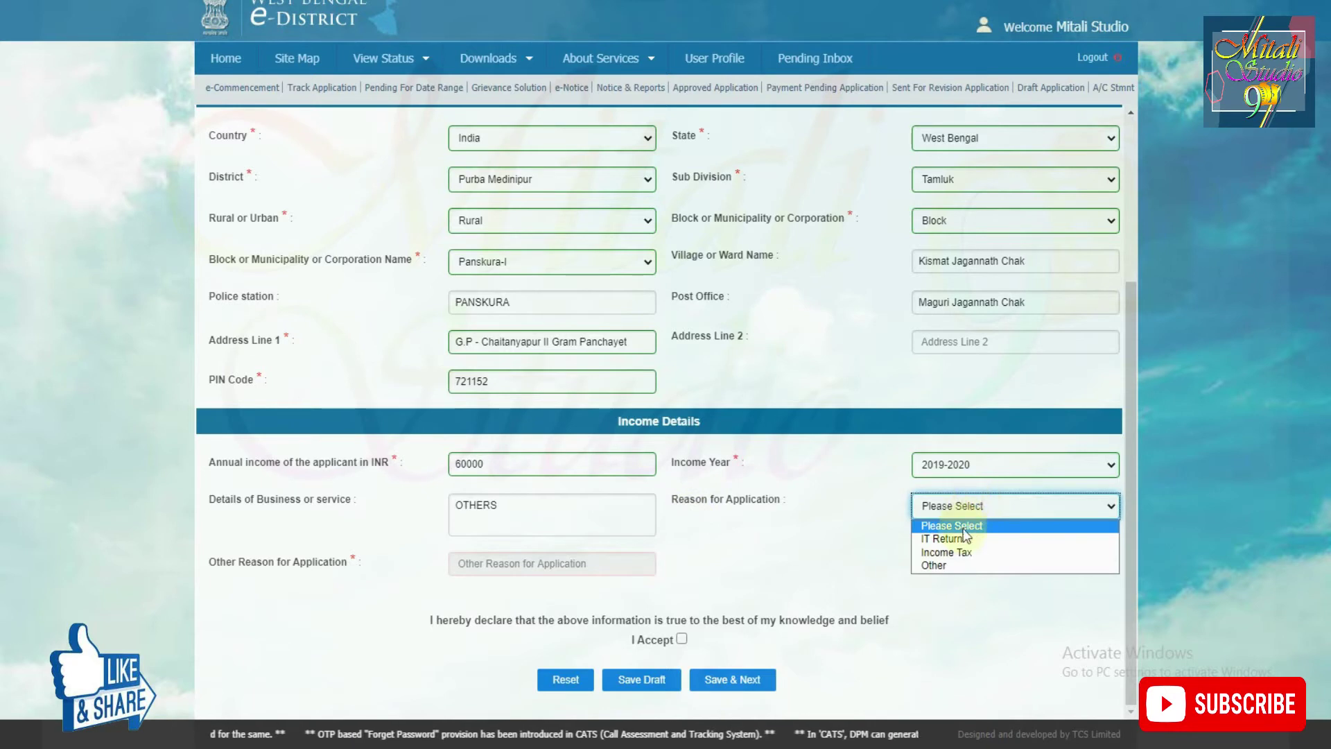
{"action": "left_click", "coordinate": [972, 564]}
{"action": "left_click", "coordinate": [509, 567]}
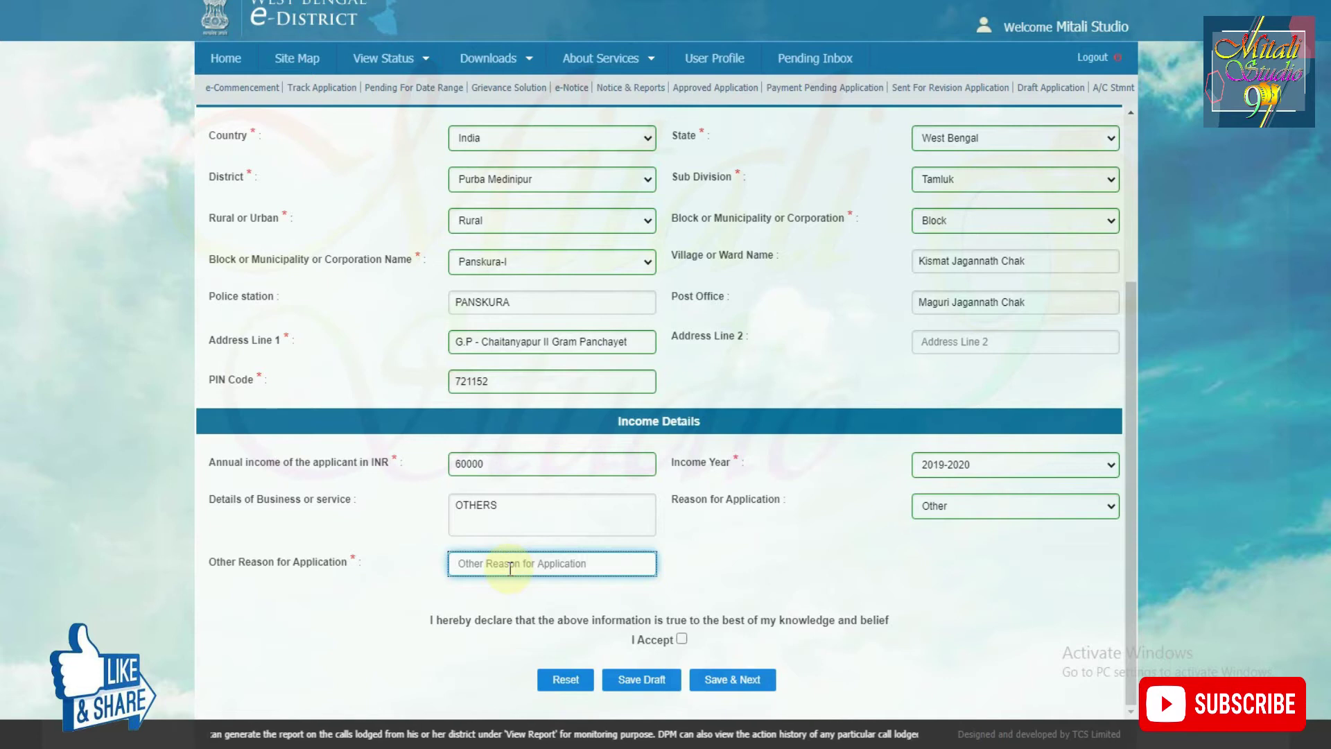
{"action": "type", "text": "SCHOLARSHIP"}
{"action": "left_click", "coordinate": [682, 639]}
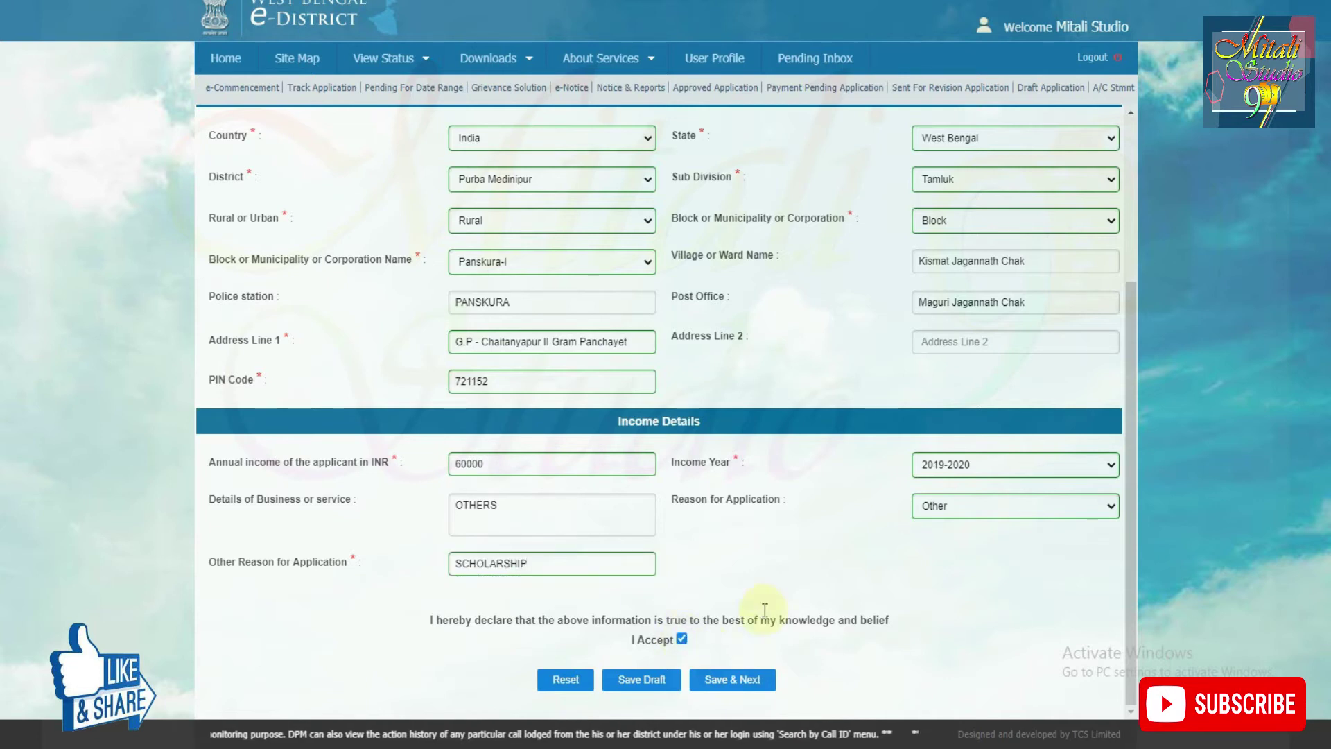
{"action": "scroll", "coordinate": [620, 376], "scroll_direction": "up", "scroll_amount": 3}
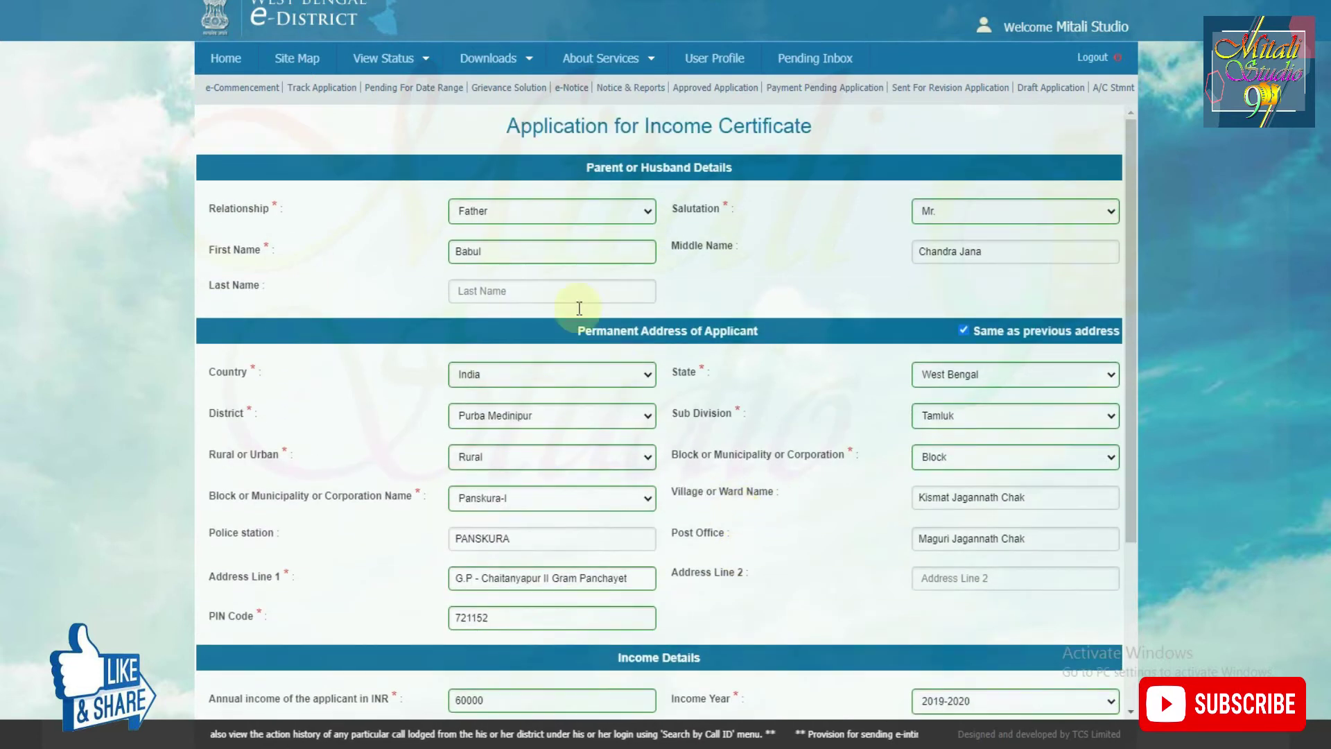
{"action": "scroll", "coordinate": [731, 683], "scroll_direction": "down", "scroll_amount": 3}
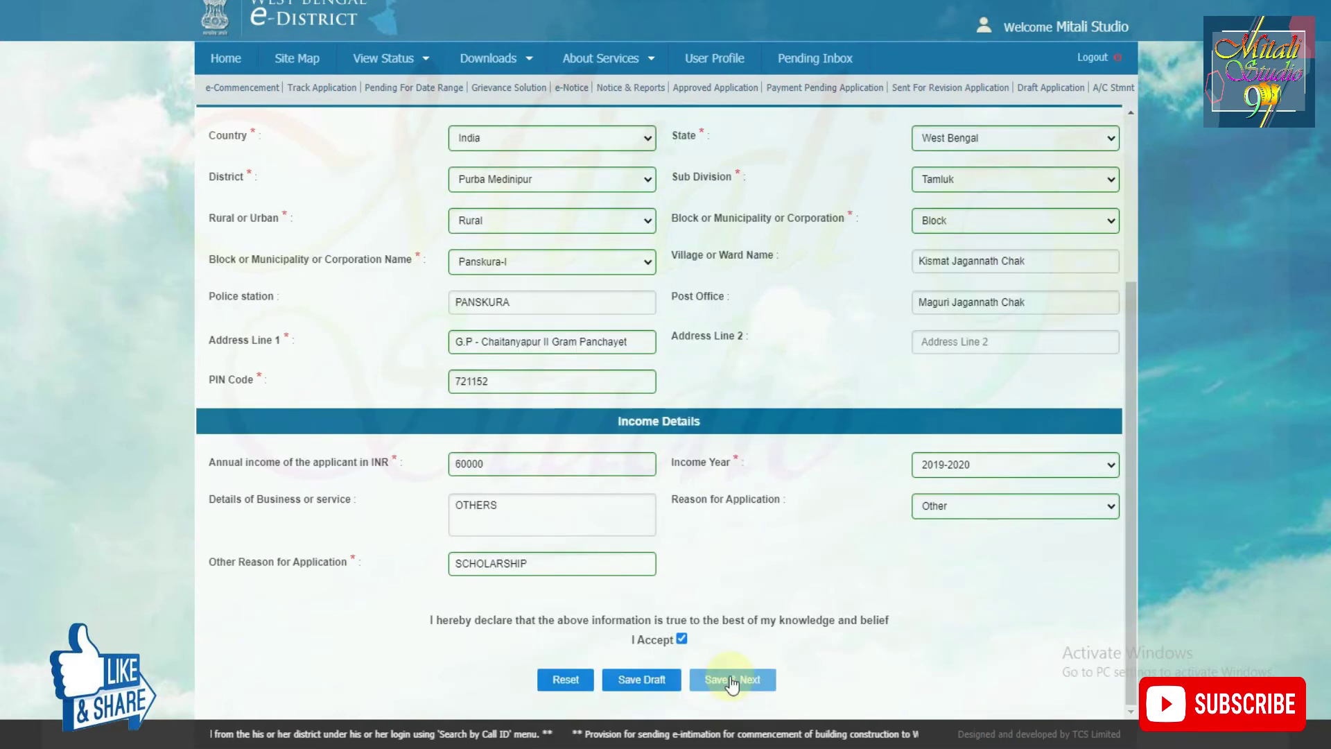
- Save the form with Save & Next and review the View Application Details table
{"action": "left_click", "coordinate": [732, 681]}
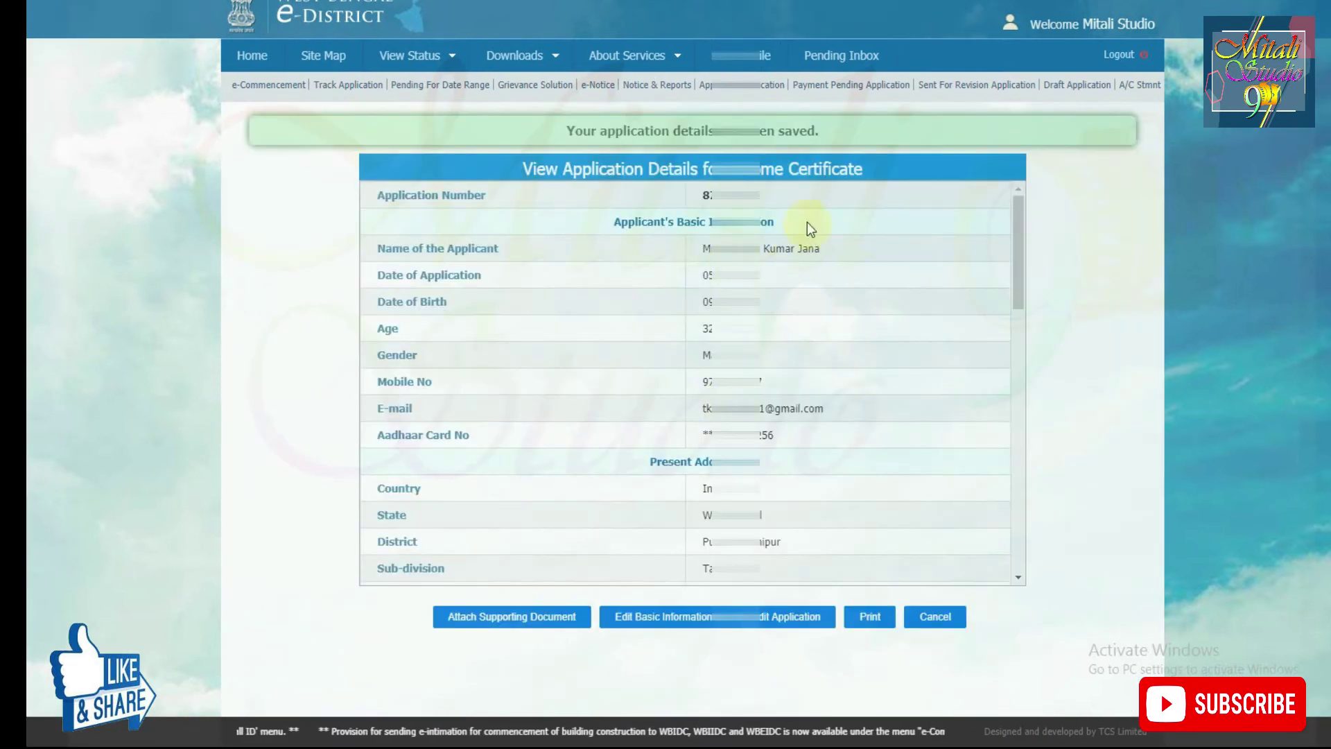
{"action": "left_click_drag", "start_coordinate": [1018, 244], "coordinate": [973, 459]}
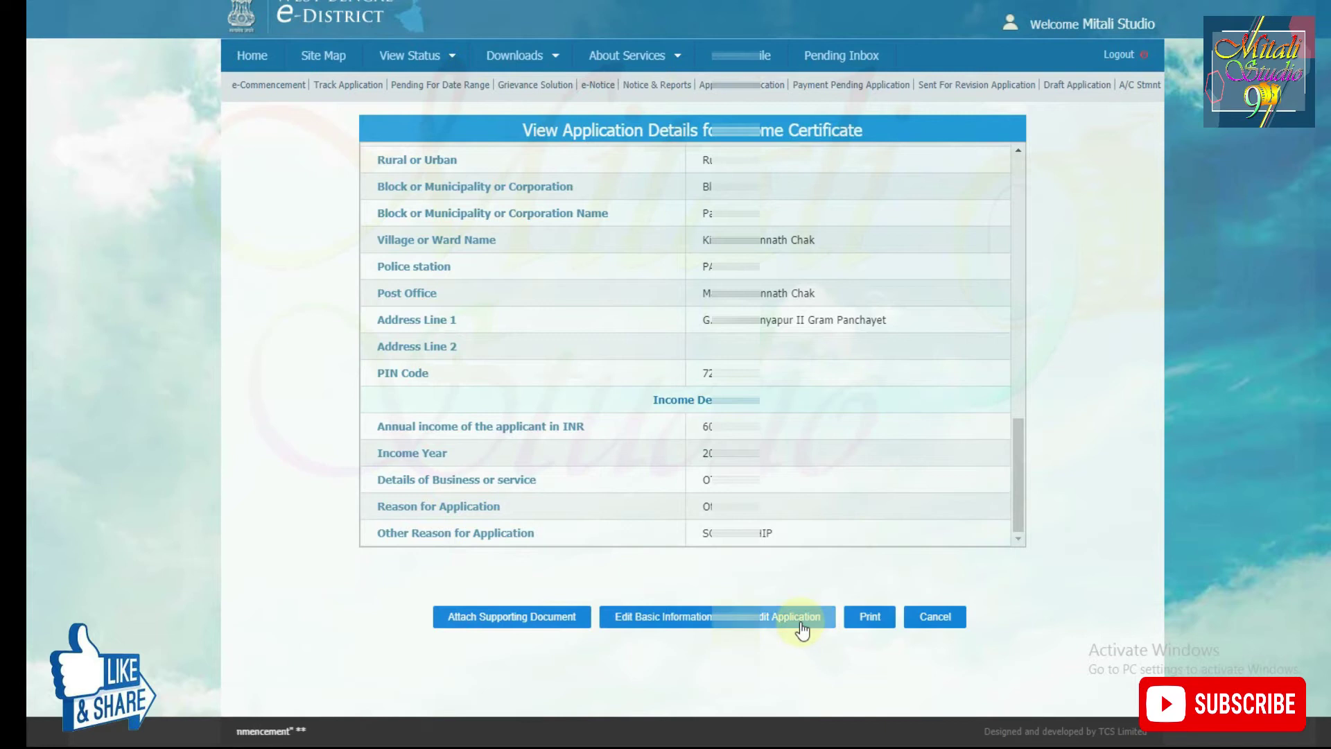
- Update the basic information unchanged, then go to Attach Supporting Document
{"action": "left_click", "coordinate": [657, 627]}
{"action": "scroll", "coordinate": [726, 398], "scroll_direction": "down", "scroll_amount": 1}
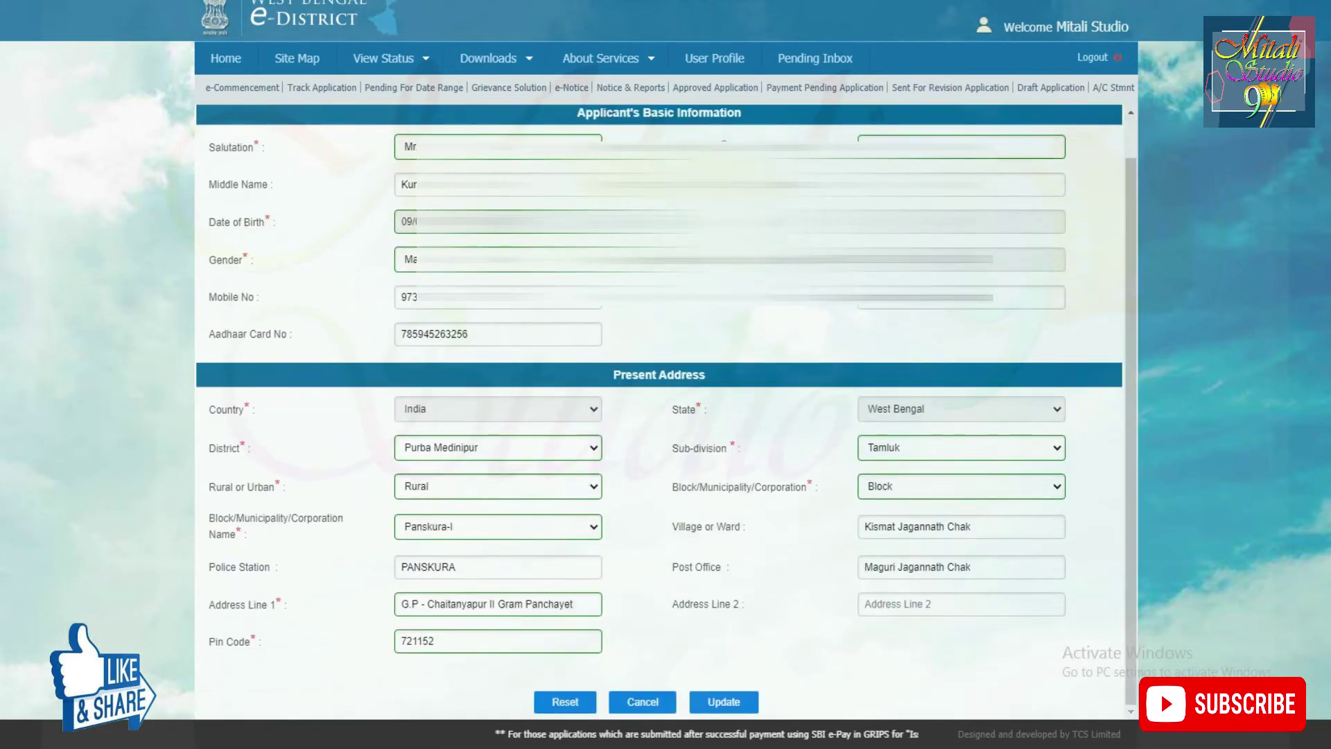
{"action": "left_click", "coordinate": [725, 705]}
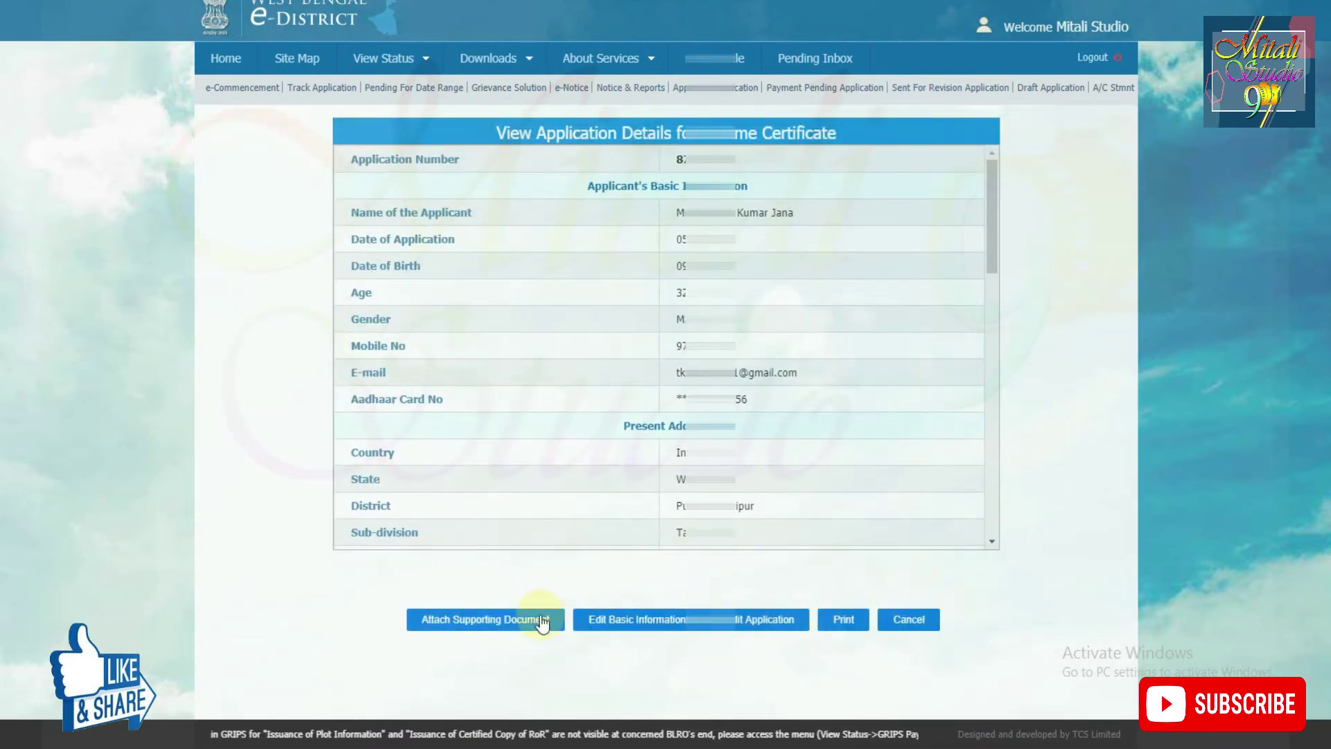
{"action": "left_click", "coordinate": [494, 628]}
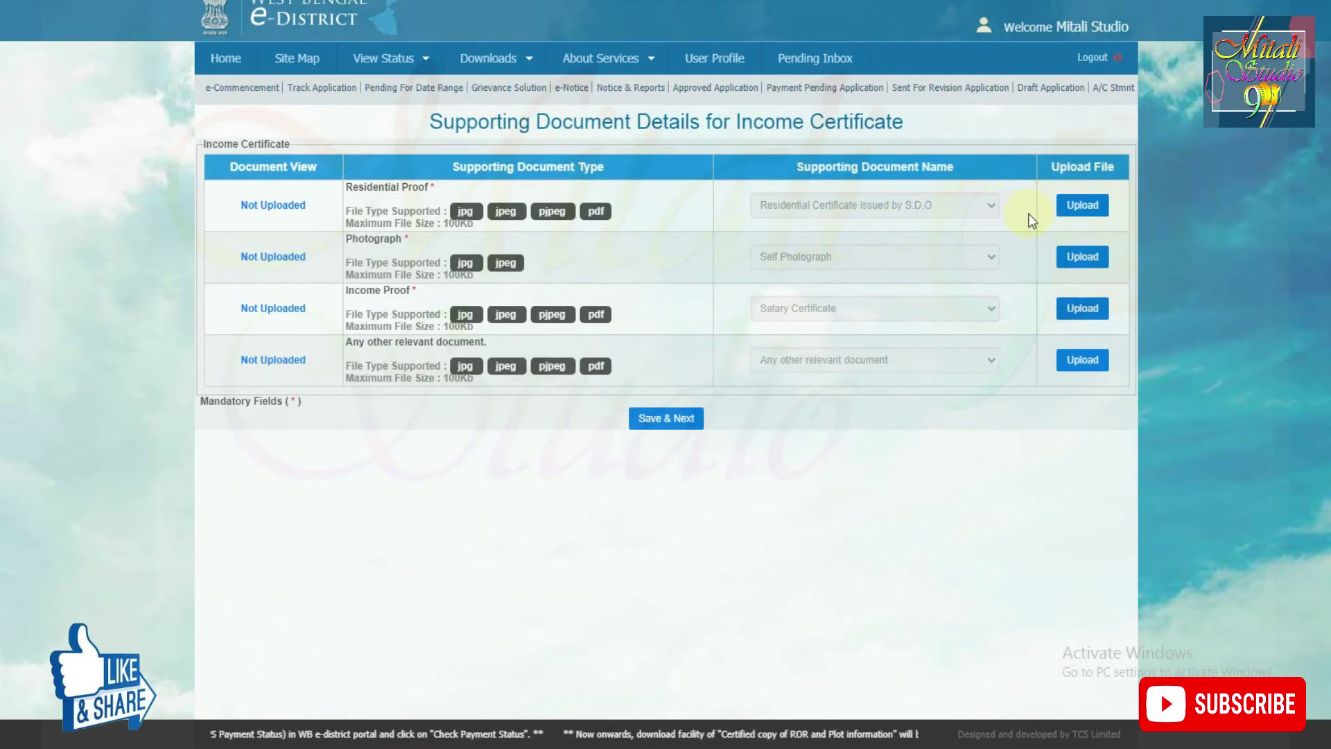
- Upload 'ADHAR CARD copy.jpg' as the Aadhaar Card residential proof
{"action": "left_click", "coordinate": [1081, 206]}
{"action": "left_click", "coordinate": [649, 376]}
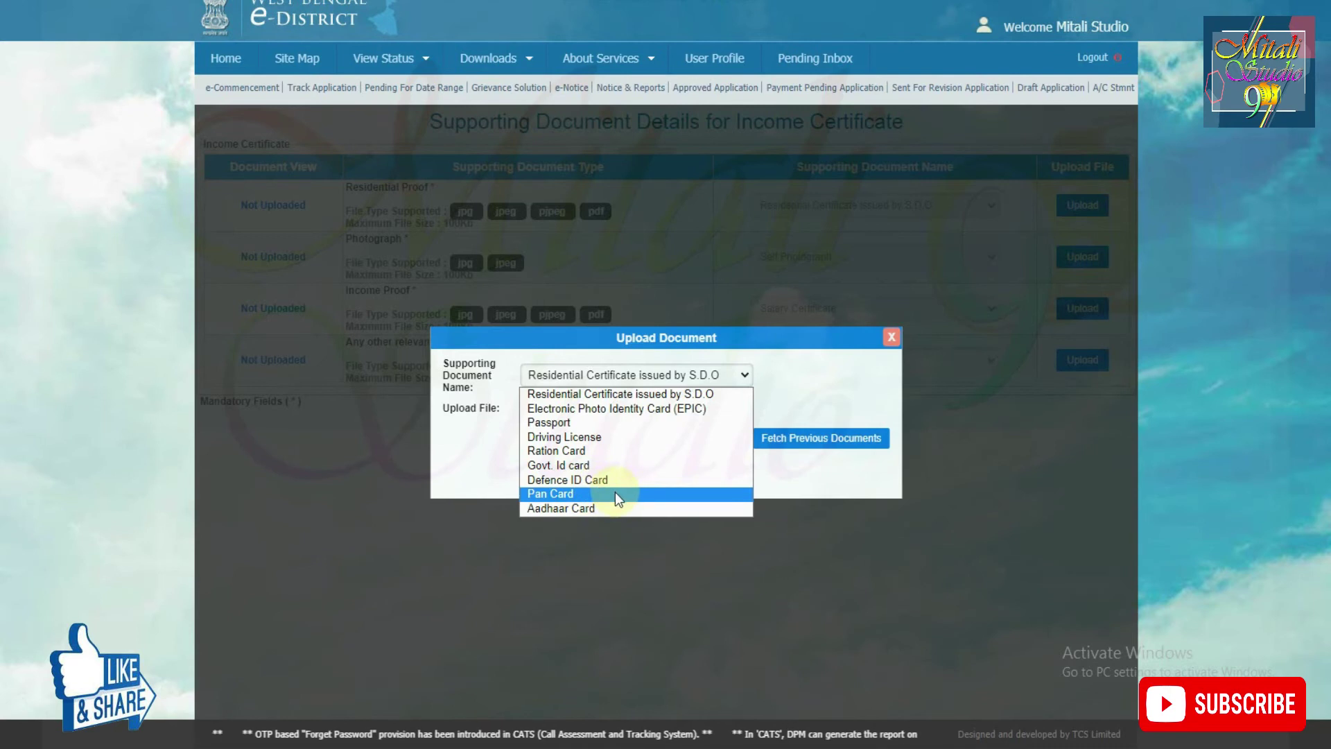
{"action": "left_click", "coordinate": [585, 510]}
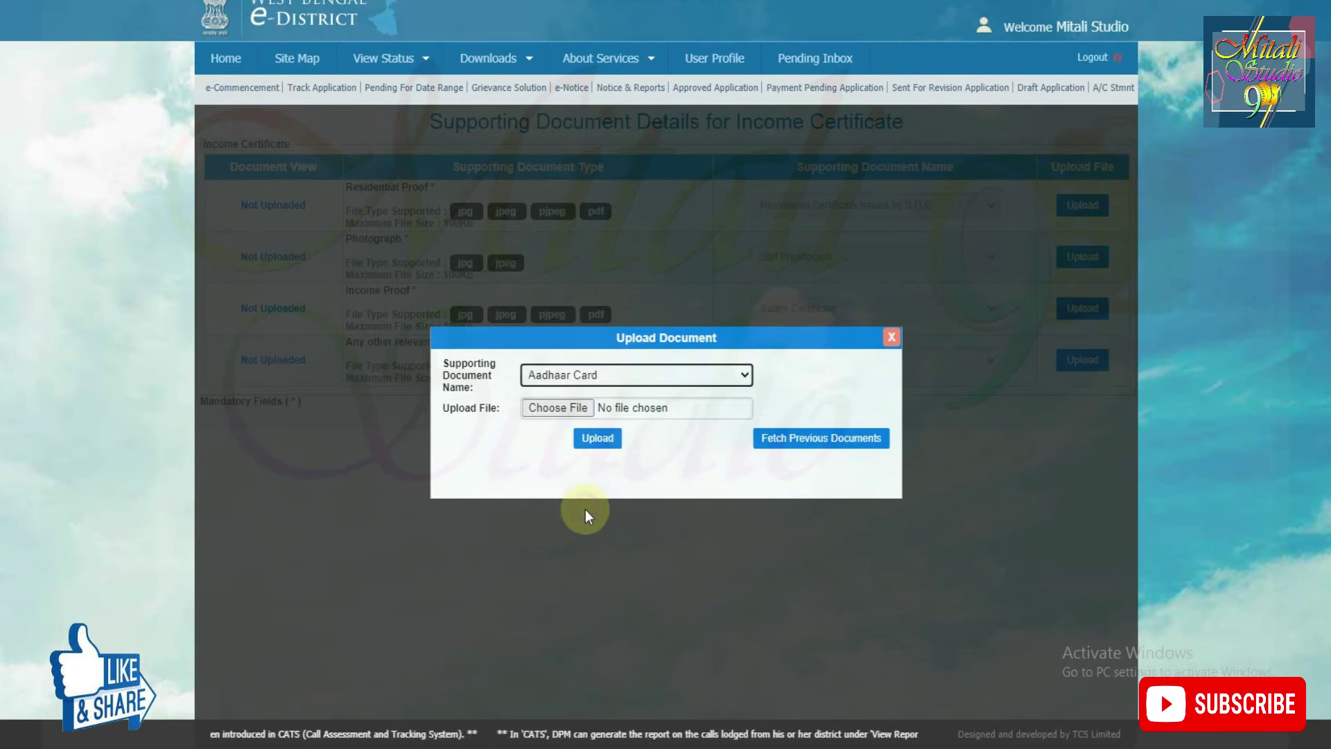
{"action": "left_click", "coordinate": [578, 413]}
{"action": "left_click", "coordinate": [302, 122]}
{"action": "left_click", "coordinate": [519, 380]}
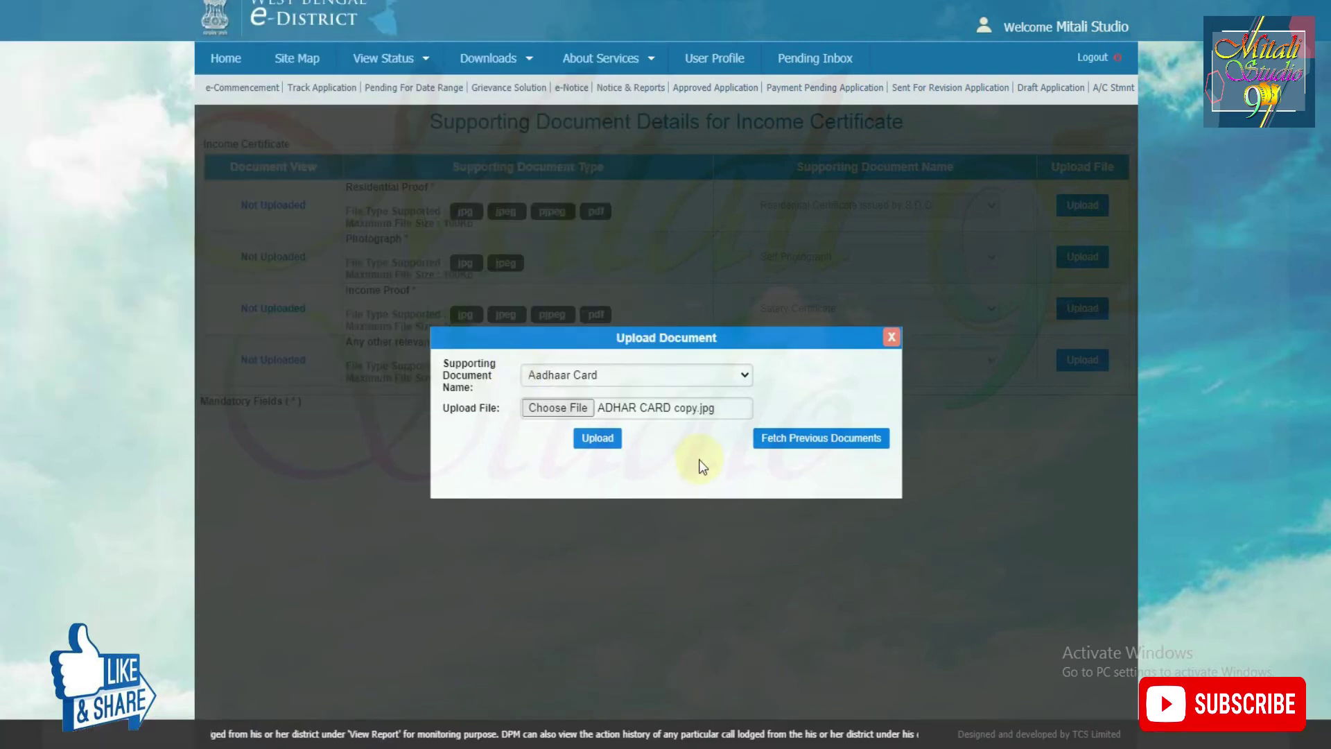
{"action": "left_click", "coordinate": [613, 441]}
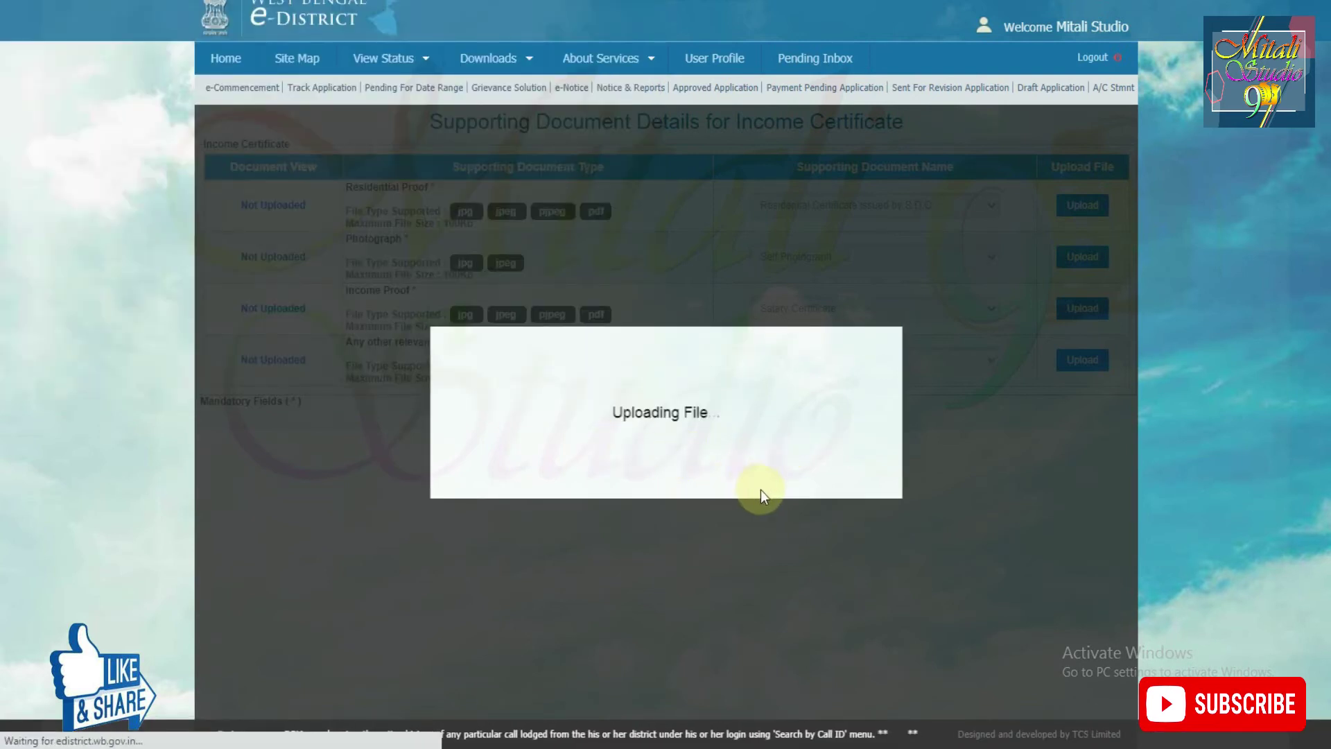
{"action": "left_click", "coordinate": [890, 340]}
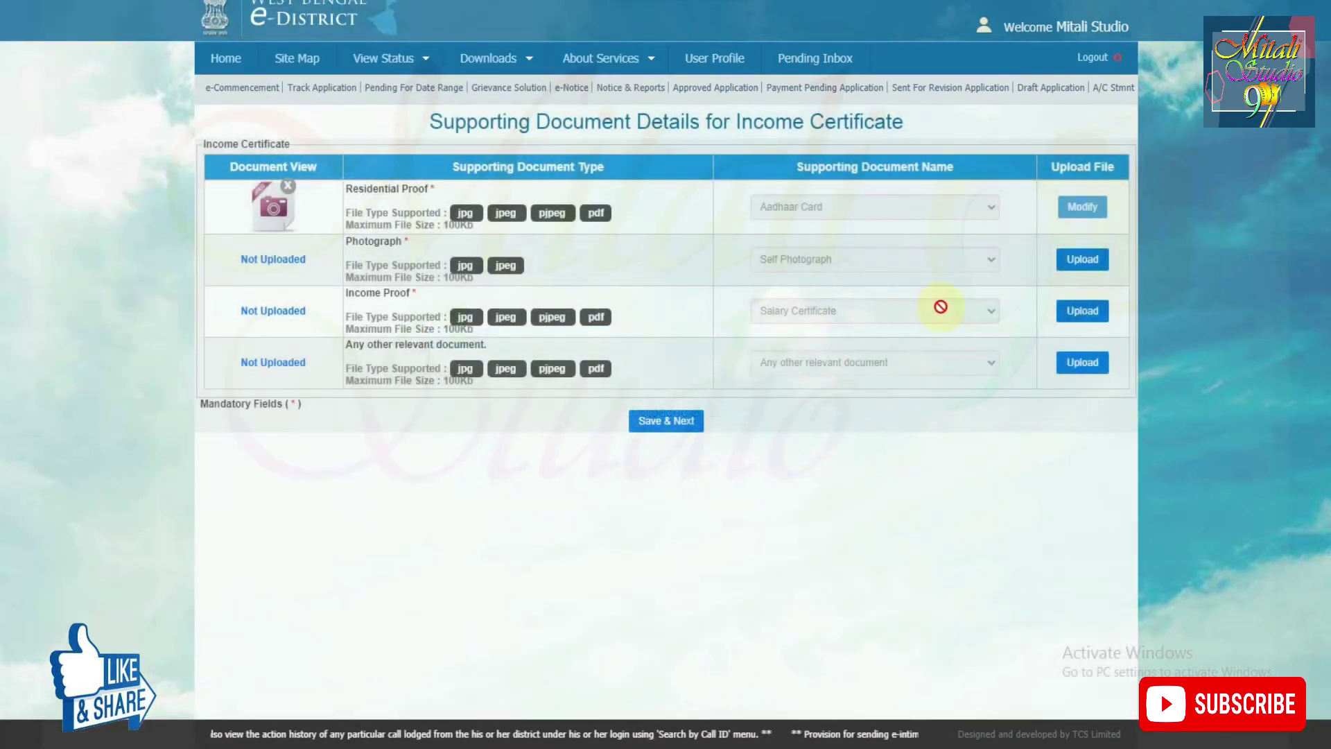
- Upload photo 1.jpg as self photograph and img317.jpg as Income Proof from Gram Pradhan
{"action": "left_click", "coordinate": [1082, 260]}
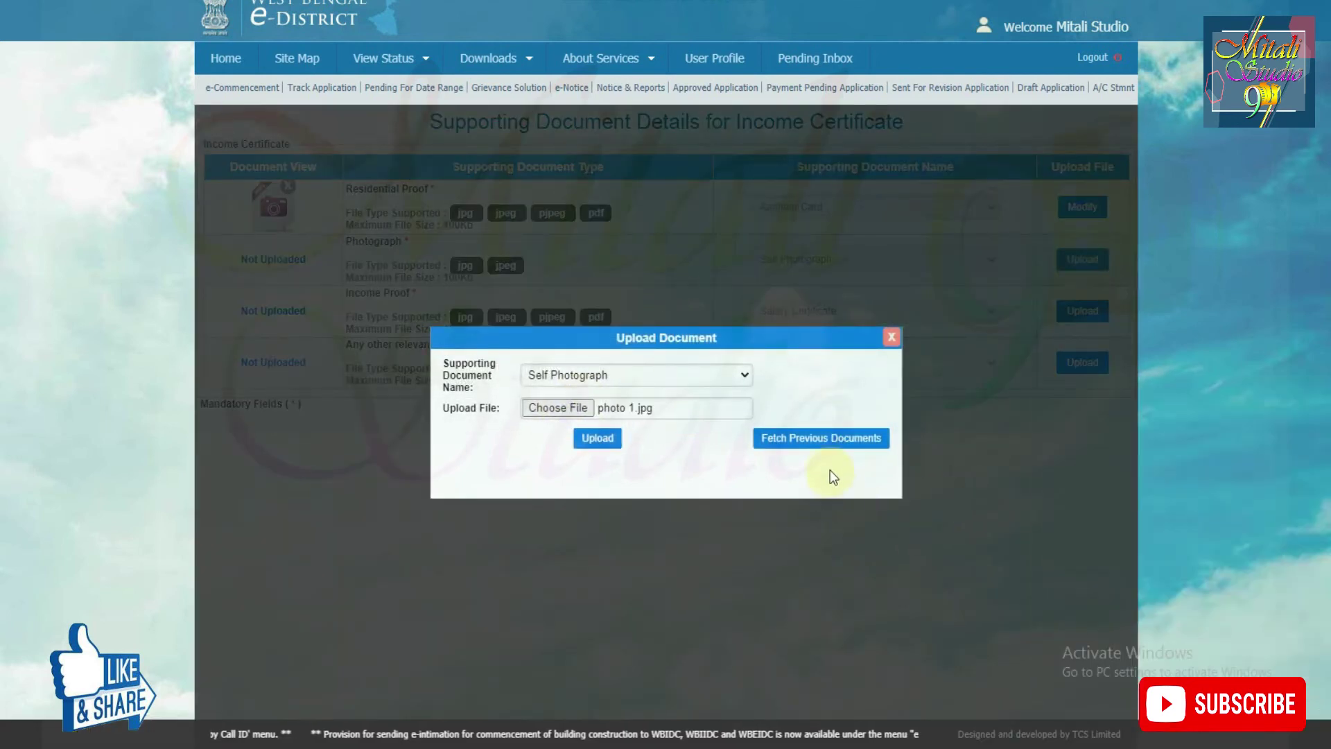
{"action": "left_click", "coordinate": [593, 439]}
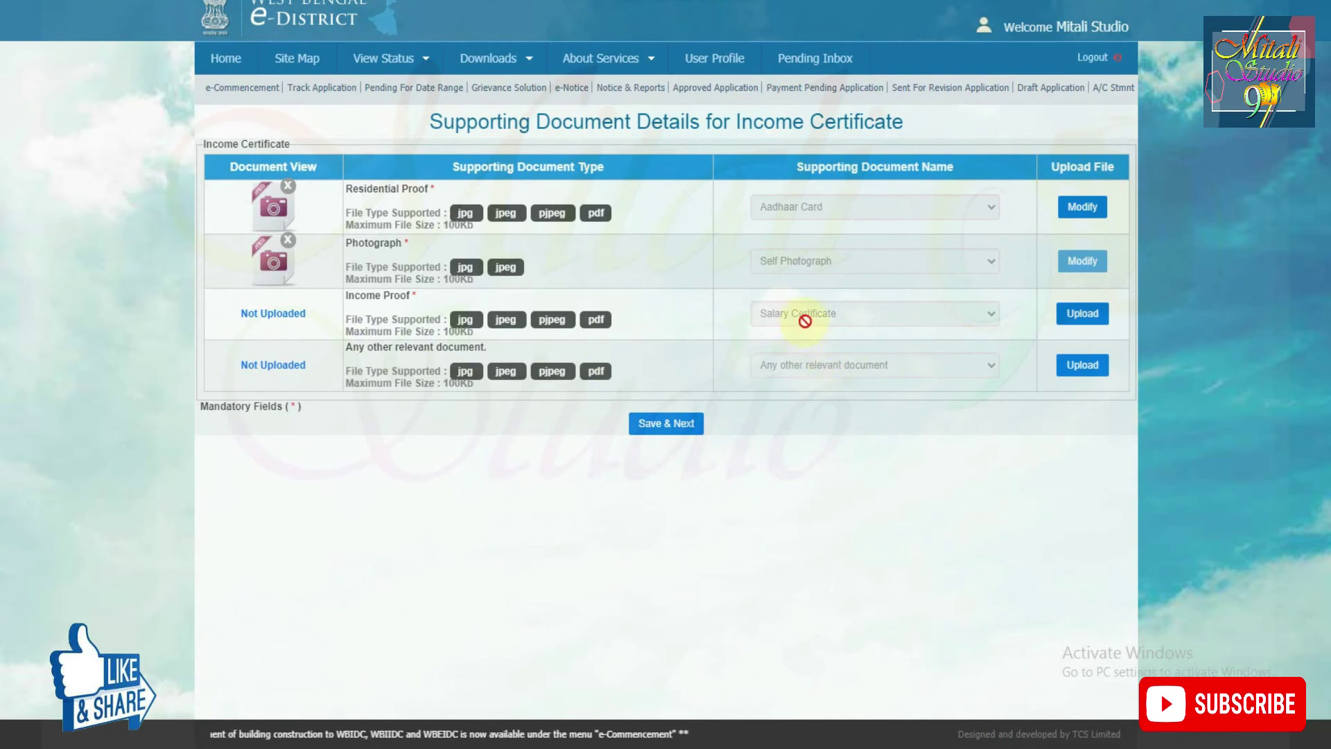
{"action": "left_click", "coordinate": [1083, 313]}
{"action": "left_click", "coordinate": [601, 375]}
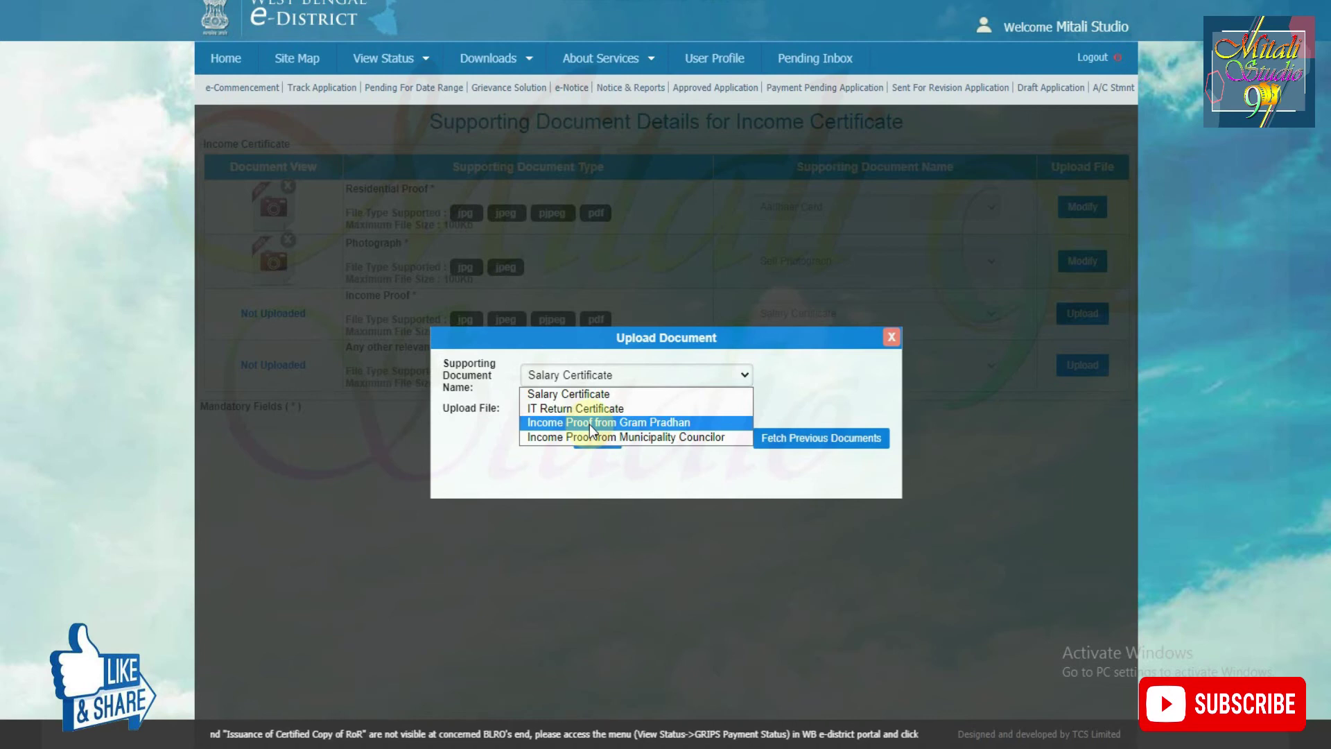
{"action": "left_click", "coordinate": [590, 424]}
{"action": "left_click", "coordinate": [569, 402]}
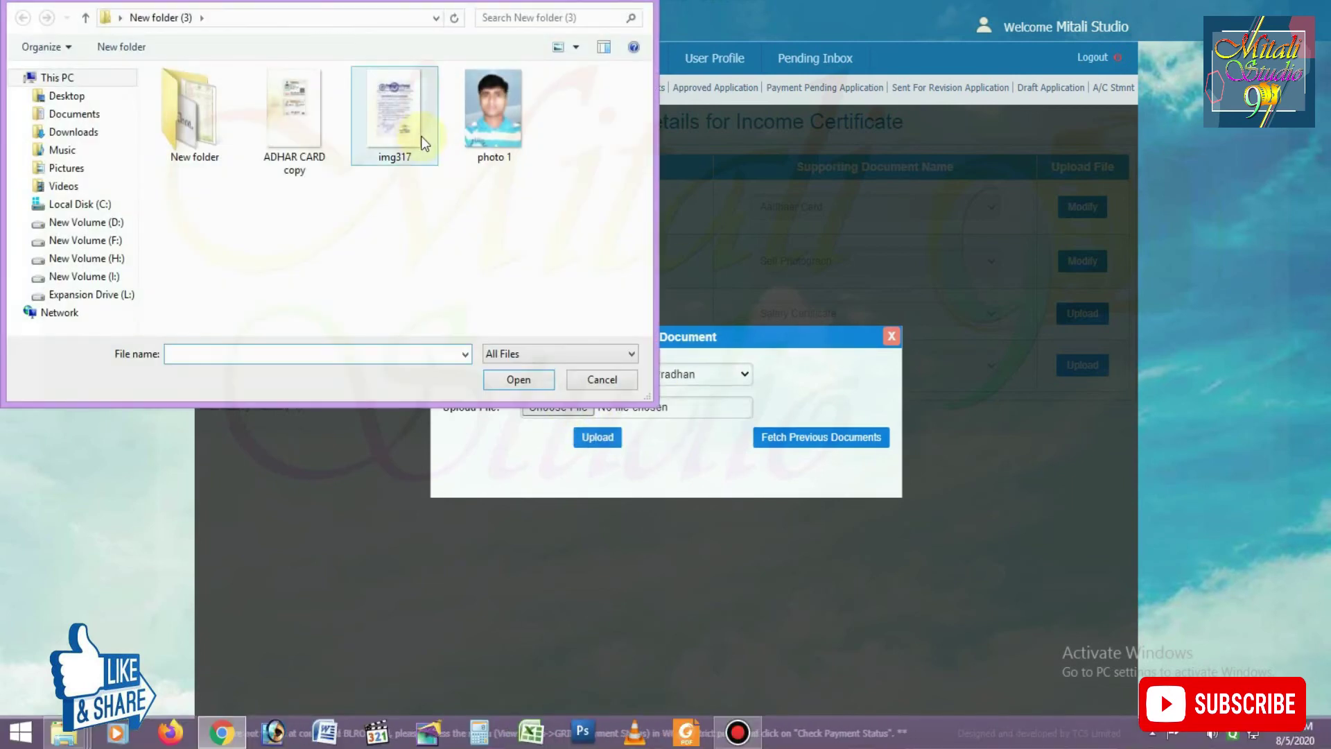
{"action": "left_click", "coordinate": [406, 131]}
{"action": "left_click", "coordinate": [518, 380]}
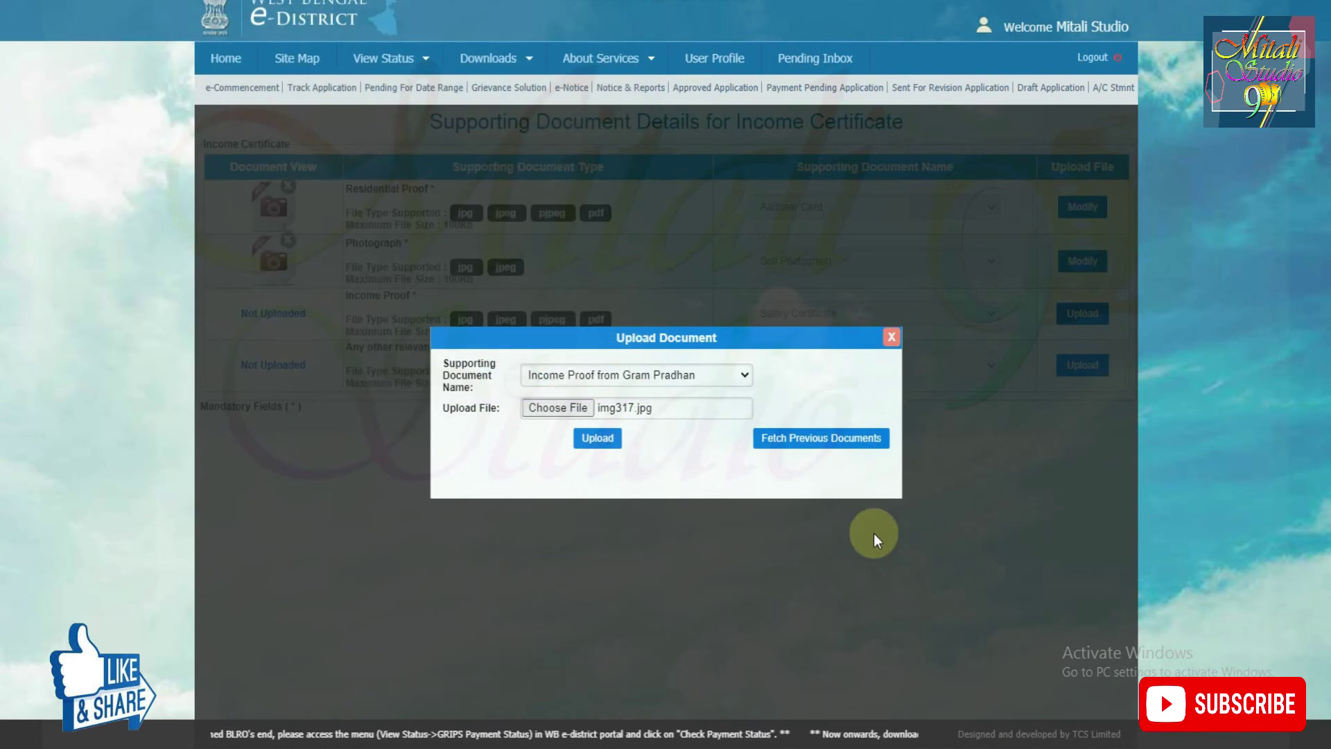
{"action": "left_click", "coordinate": [603, 437]}
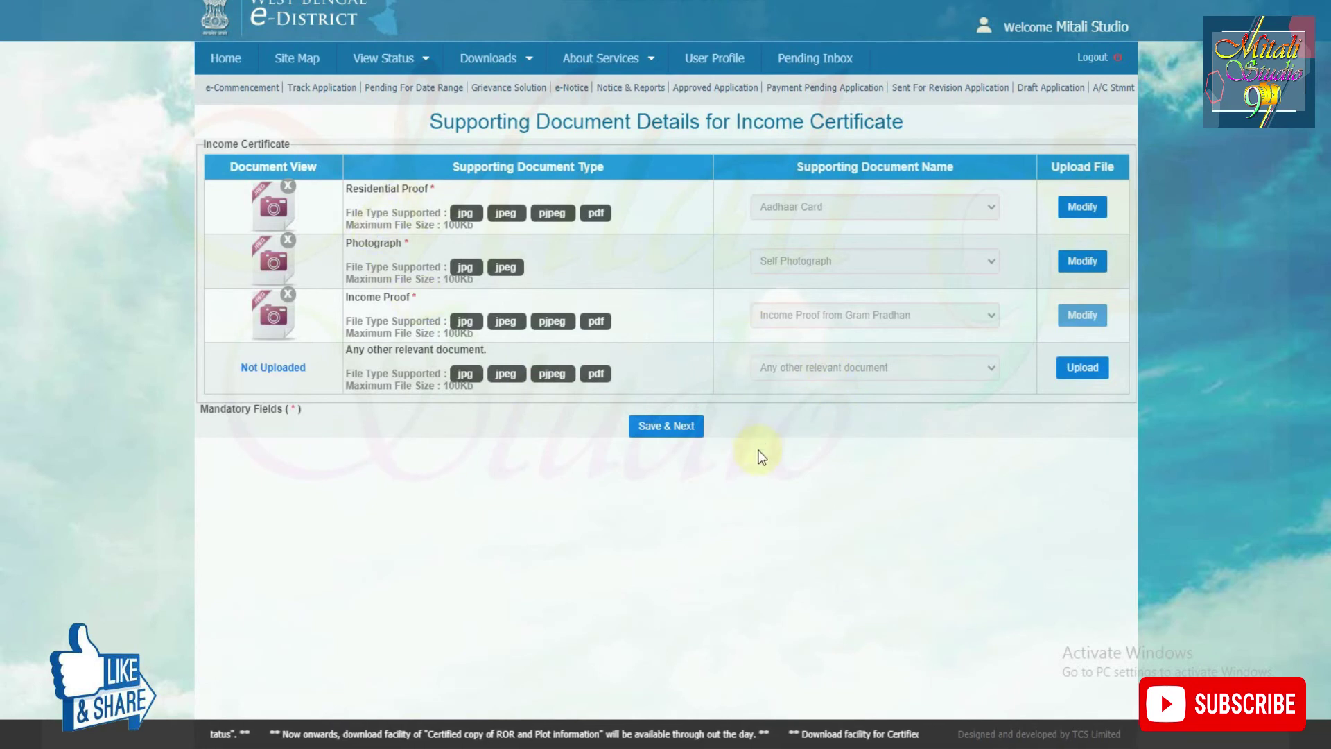
- Preview the uploaded residential proof, close it, and switch the browser to full screen
{"action": "left_click", "coordinate": [285, 219]}
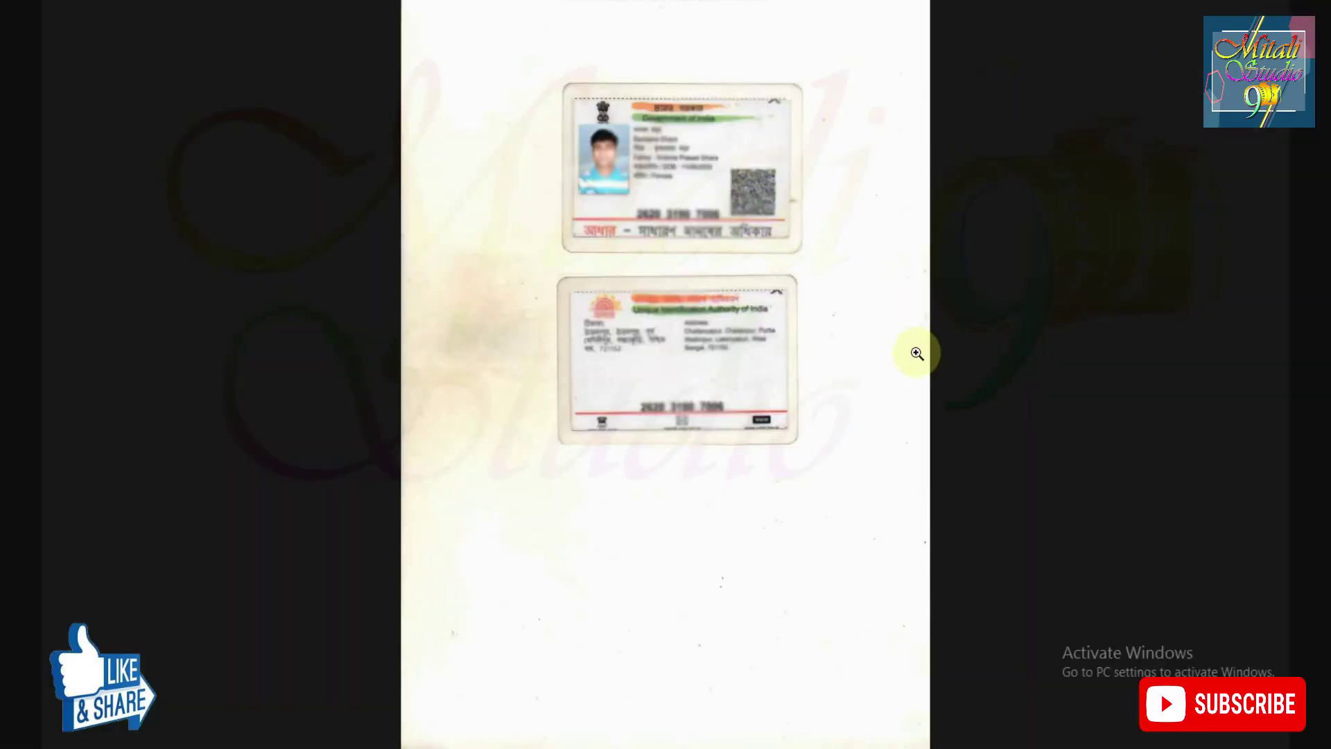
{"action": "key", "text": "Escape"}
{"action": "key", "text": "F11"}
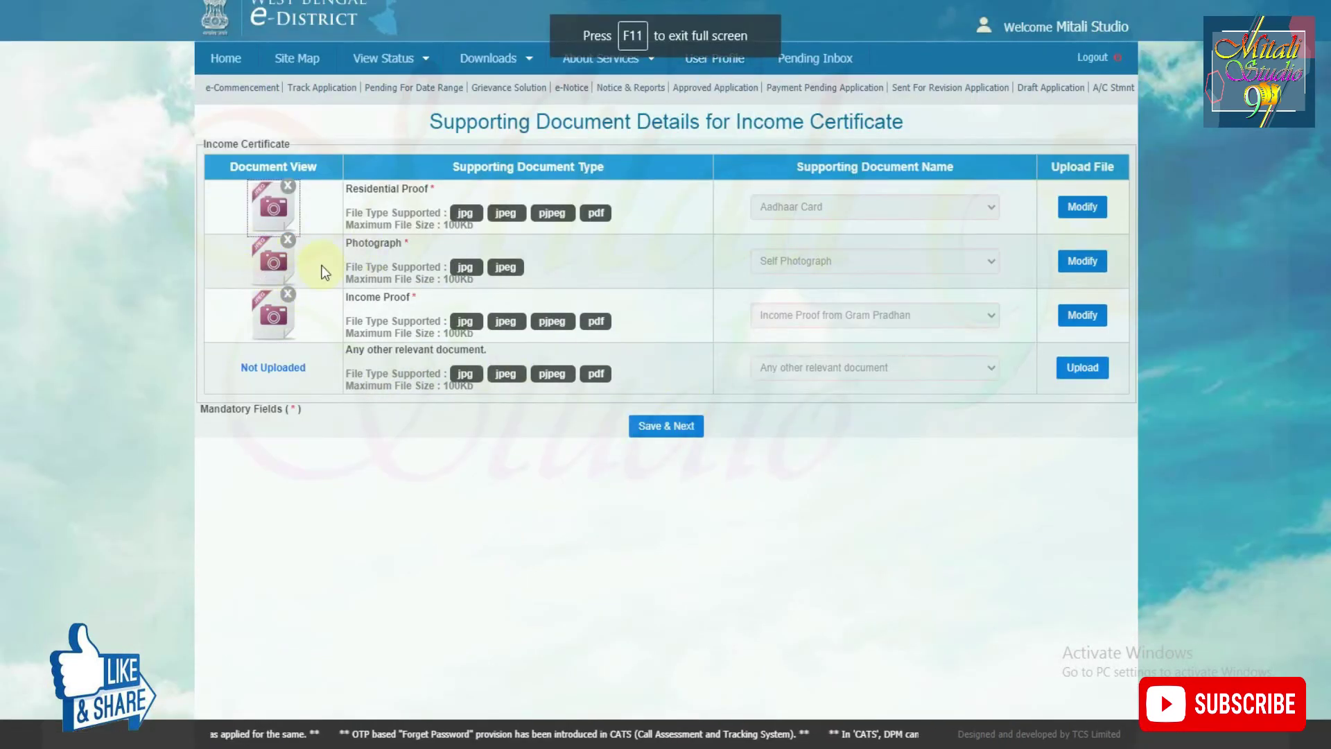
- Save the documents, review the details, and submit the Income Certificate application
{"action": "left_click", "coordinate": [664, 424]}
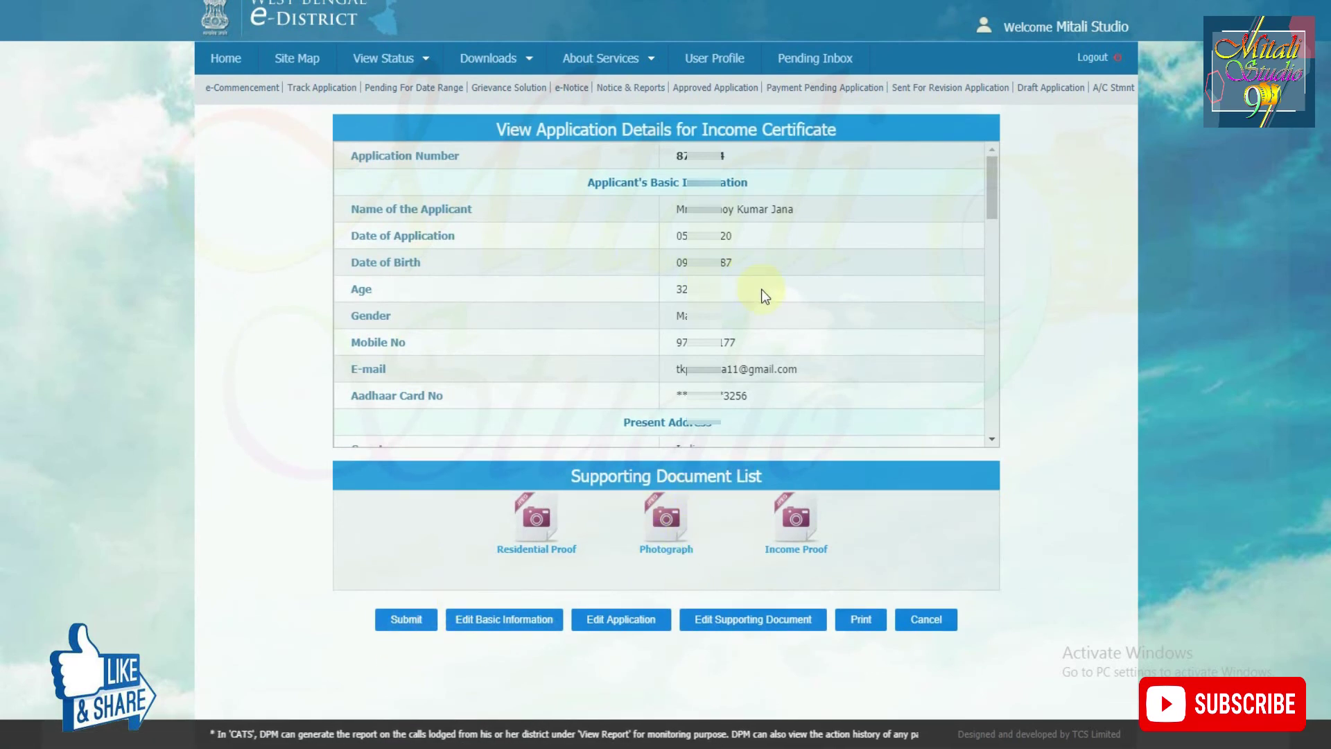
{"action": "scroll", "coordinate": [761, 295], "scroll_direction": "down", "scroll_amount": 10}
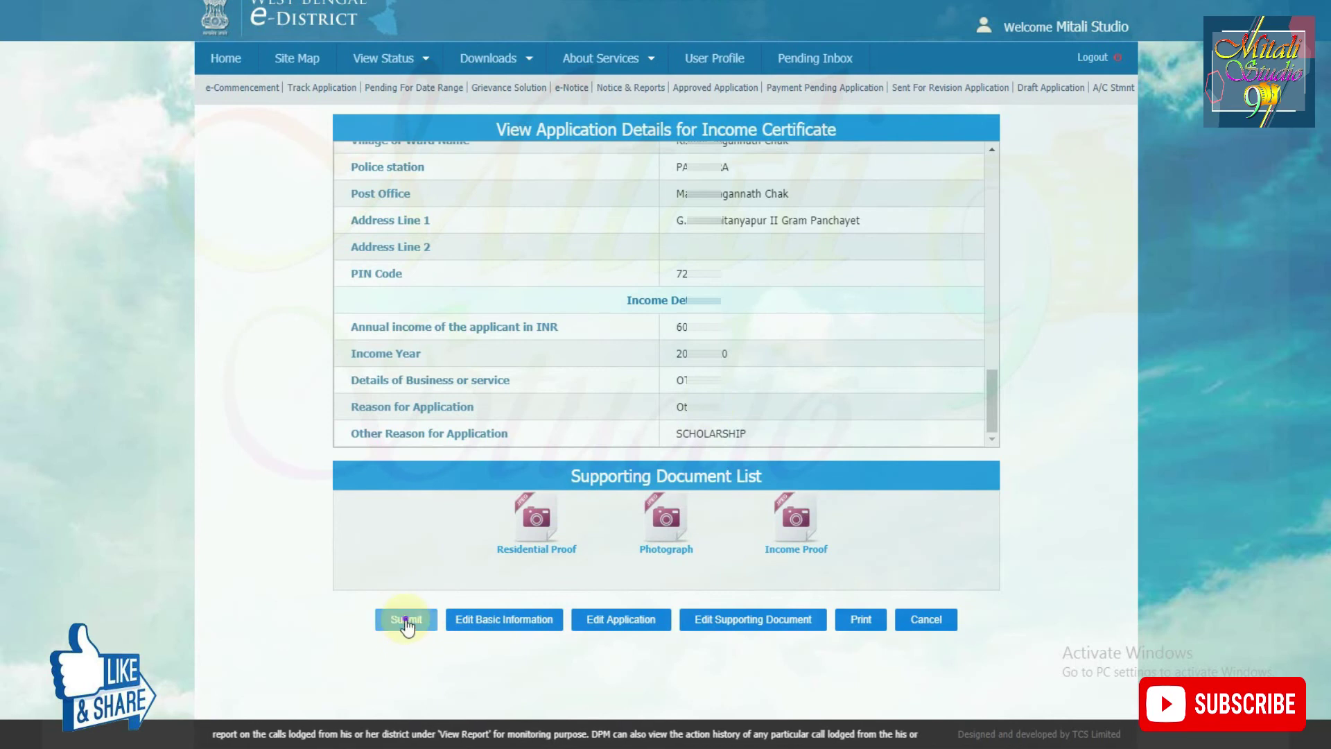
{"action": "left_click", "coordinate": [406, 622]}
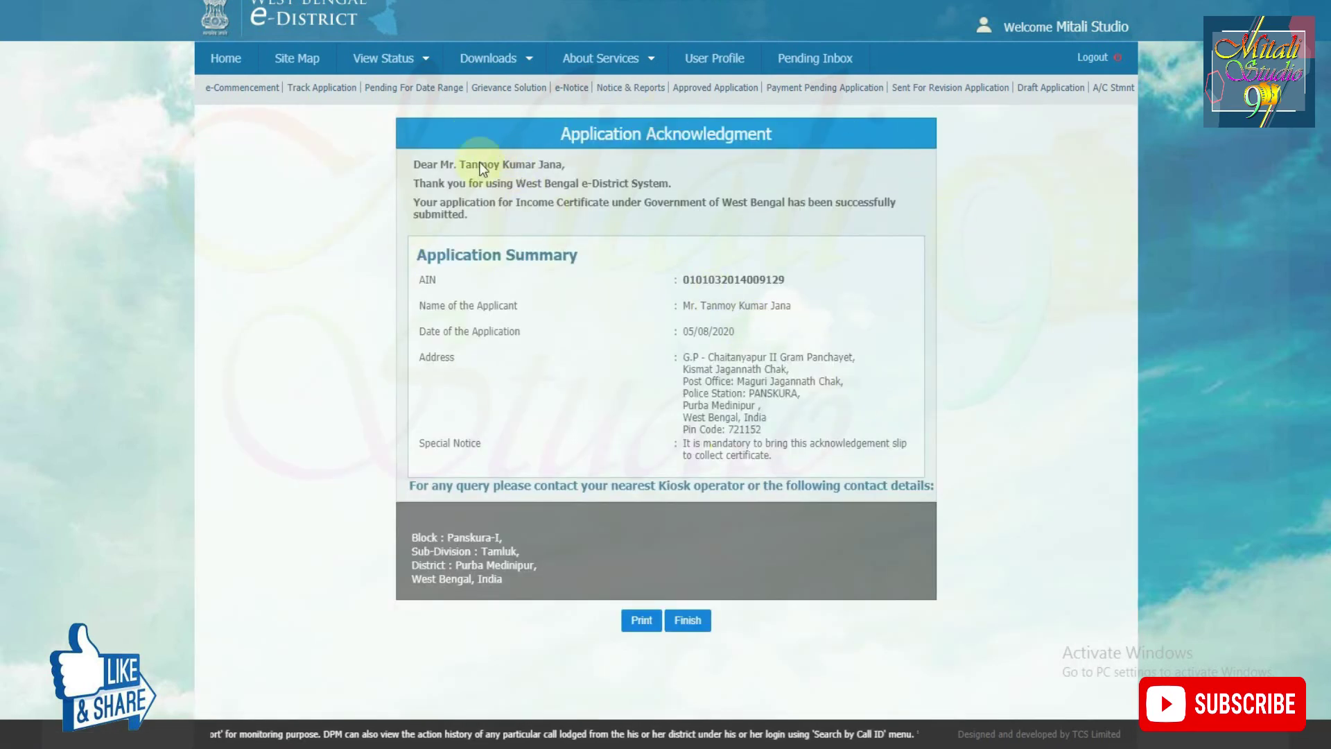
- Select the acknowledgment's AIN, print the slip, and finish to the home page
{"action": "left_click_drag", "start_coordinate": [684, 279], "coordinate": [805, 279]}
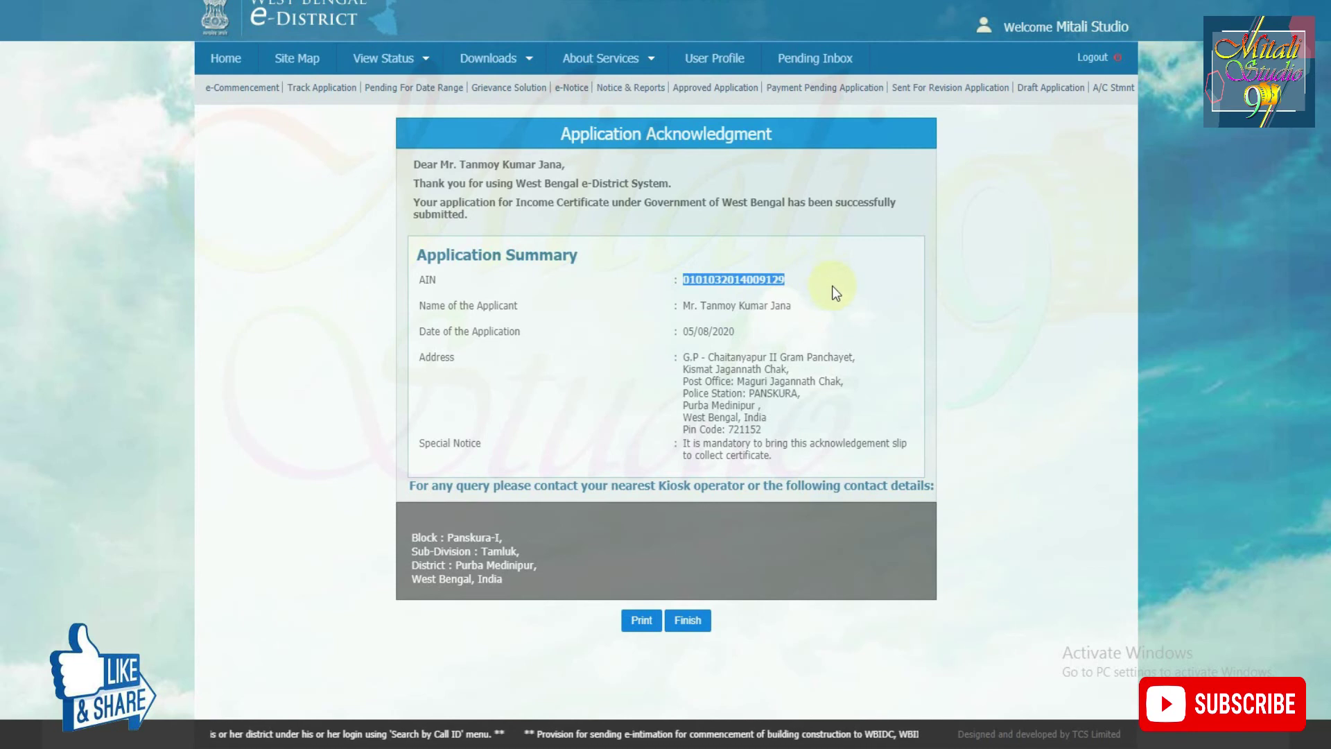
{"action": "left_click", "coordinate": [571, 589]}
{"action": "left_click", "coordinate": [642, 619]}
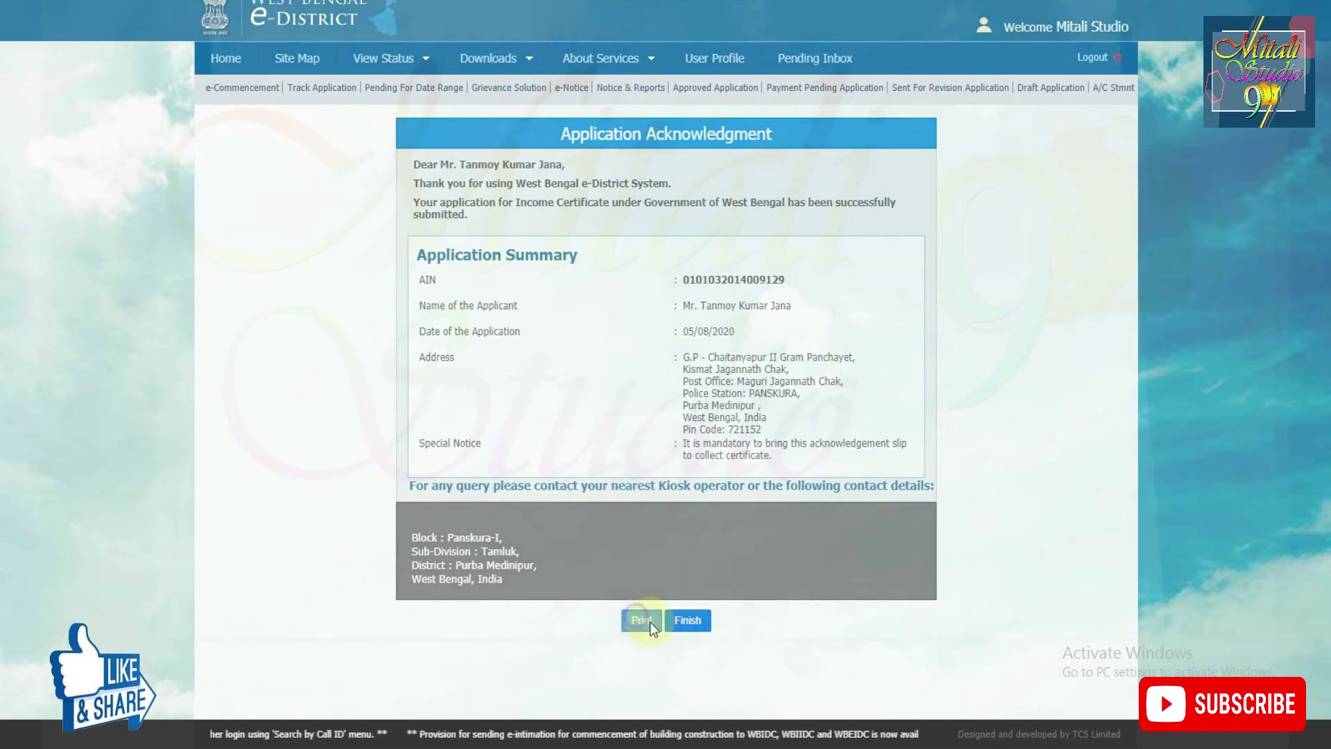
{"action": "key", "text": "Escape"}
{"action": "left_click", "coordinate": [705, 610]}
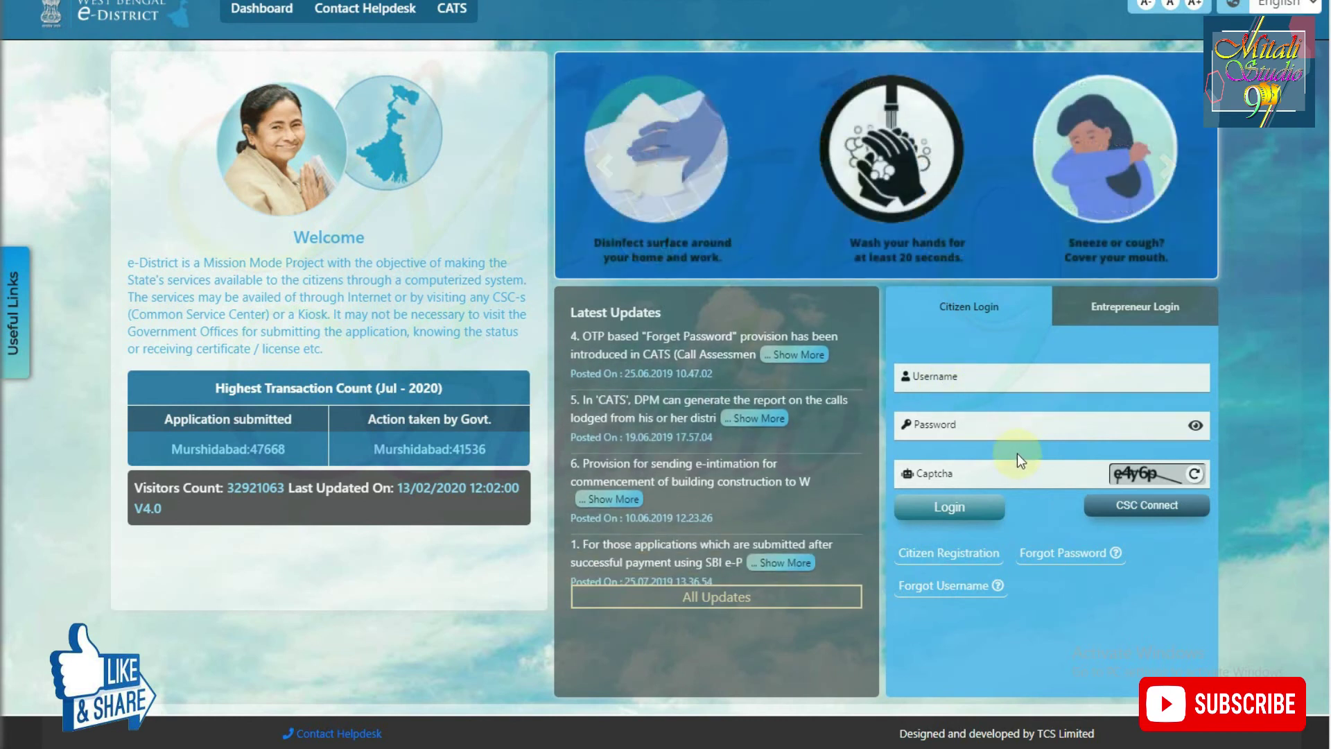
- Log in with the account username, password and captcha, then locate the 03/07/2020 application row
{"action": "left_click", "coordinate": [947, 381]}
{"action": "key", "text": "Tab"}
{"action": "type", "text": "********"}
{"action": "left_click", "coordinate": [964, 485]}
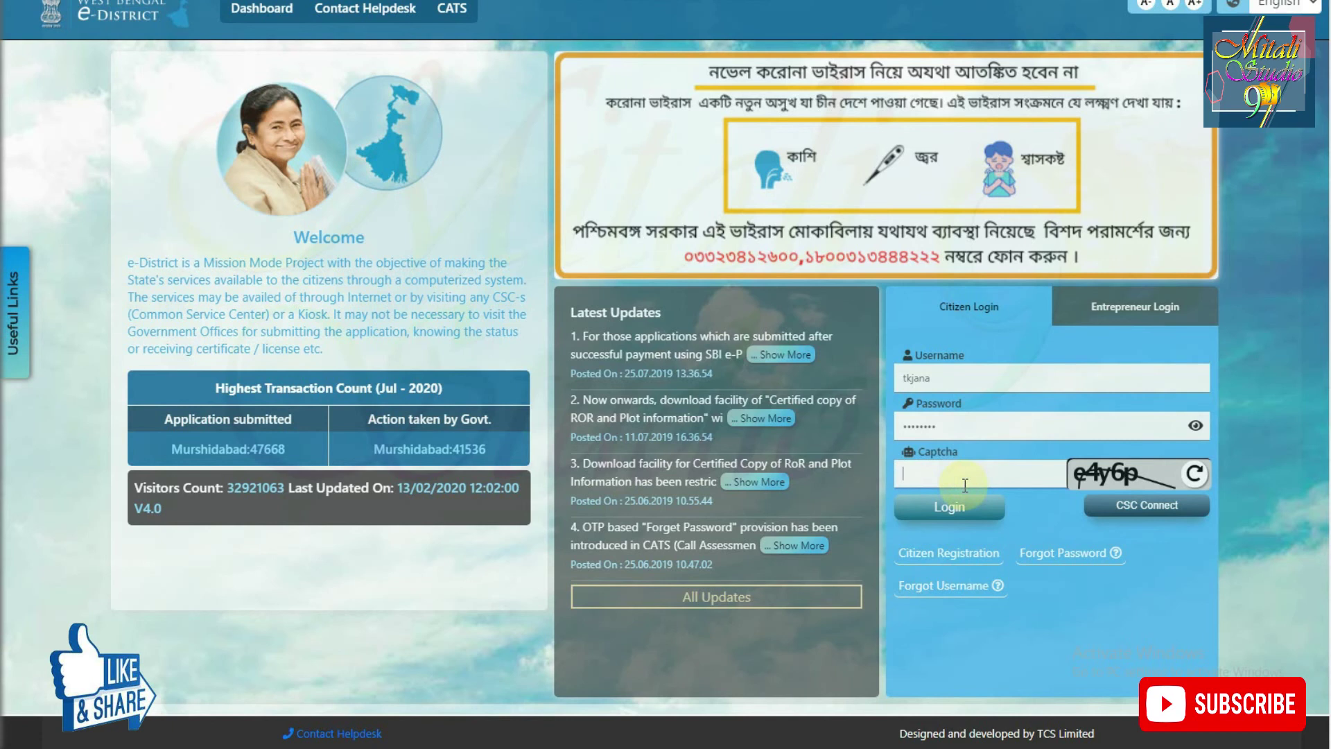
{"action": "type", "text": "e4y6p"}
{"action": "left_click", "coordinate": [985, 510]}
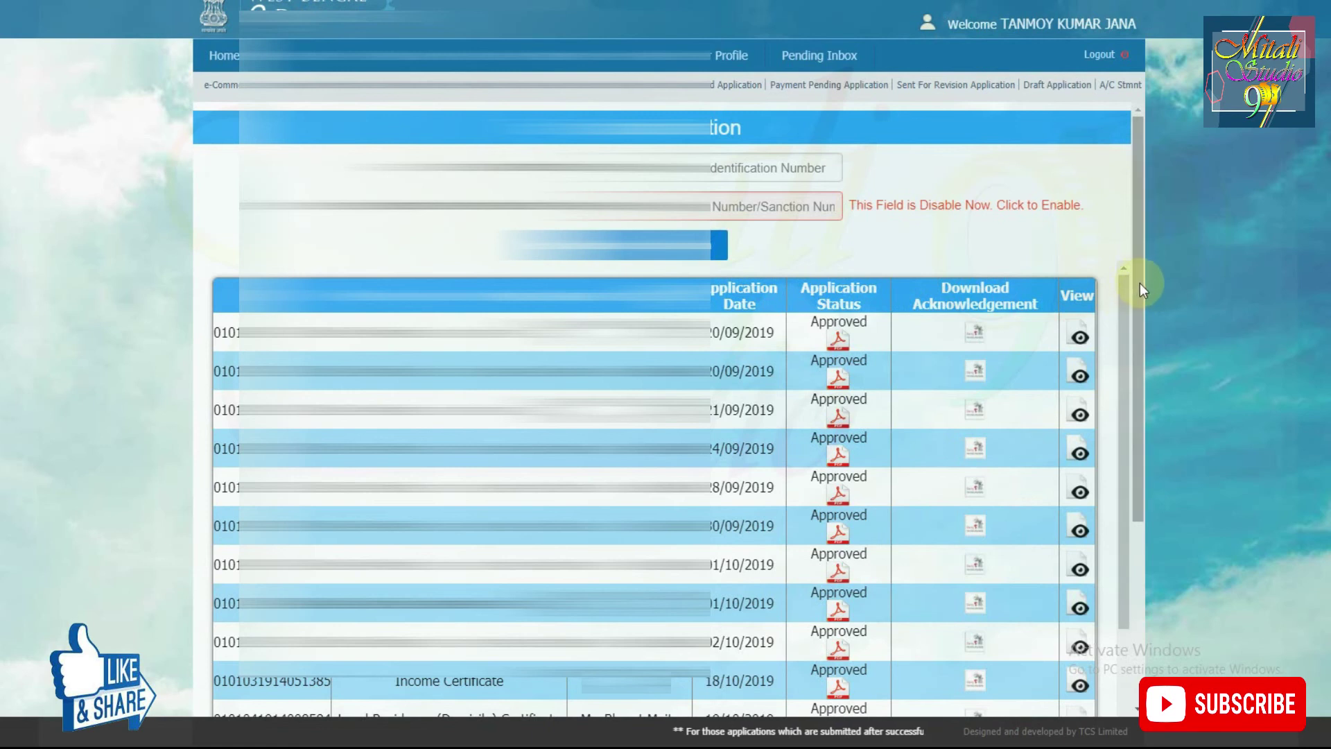
{"action": "scroll", "coordinate": [1129, 312], "scroll_direction": "down", "scroll_amount": 15}
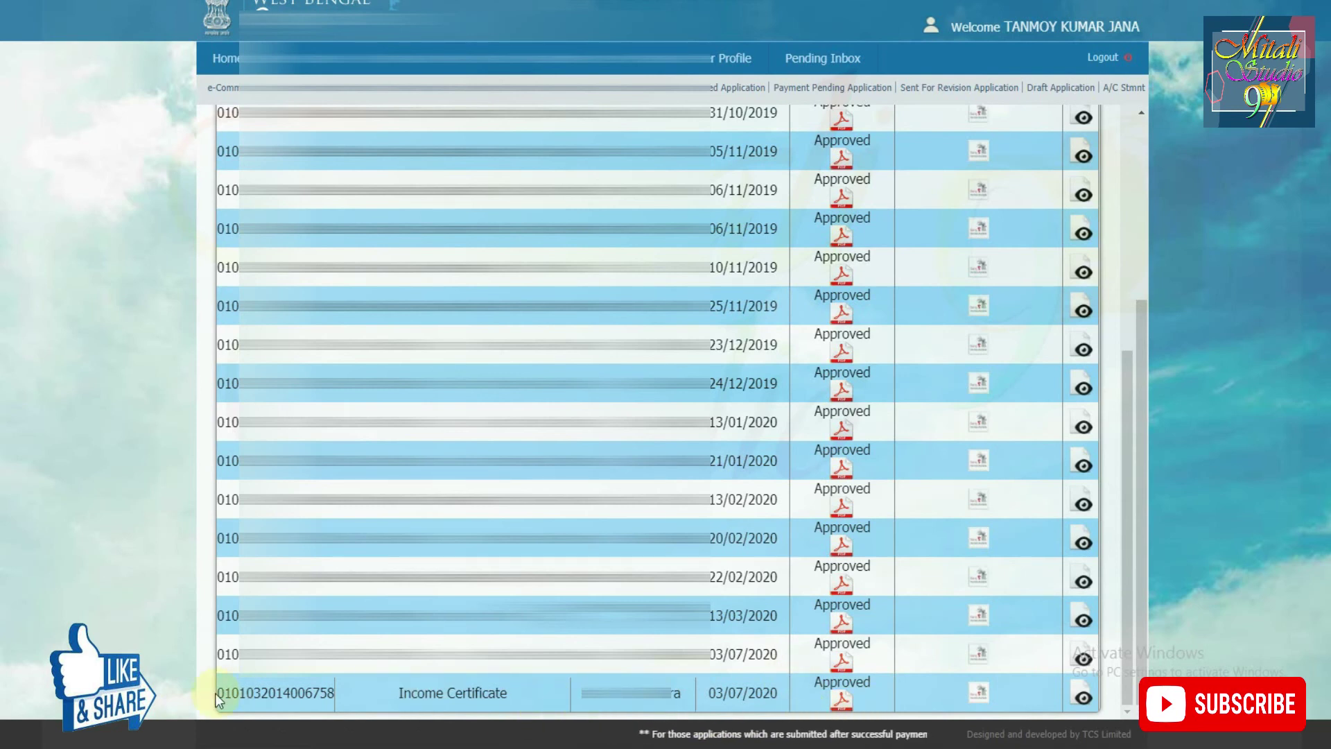
{"action": "left_click_drag", "start_coordinate": [219, 693], "coordinate": [779, 692]}
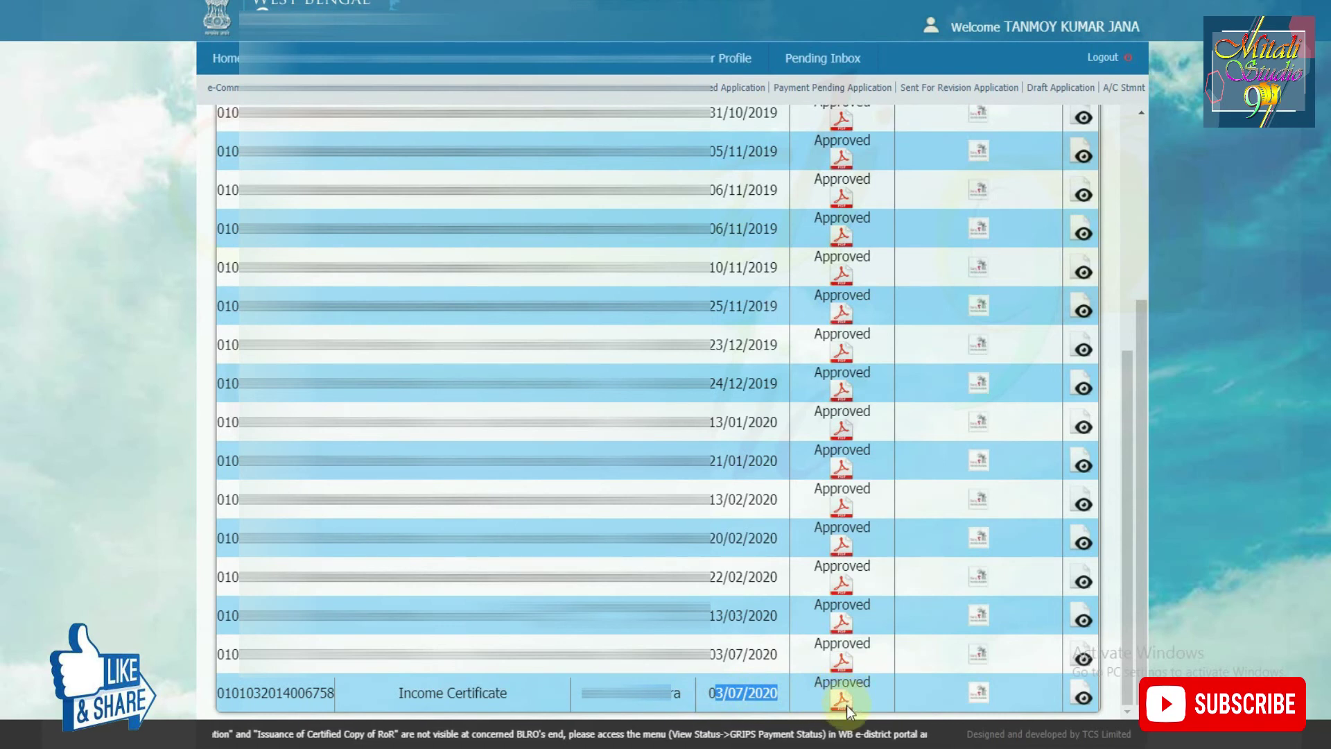
- Download and open the approved income certificate PDF, then save a copy locally
{"action": "left_click", "coordinate": [843, 699]}
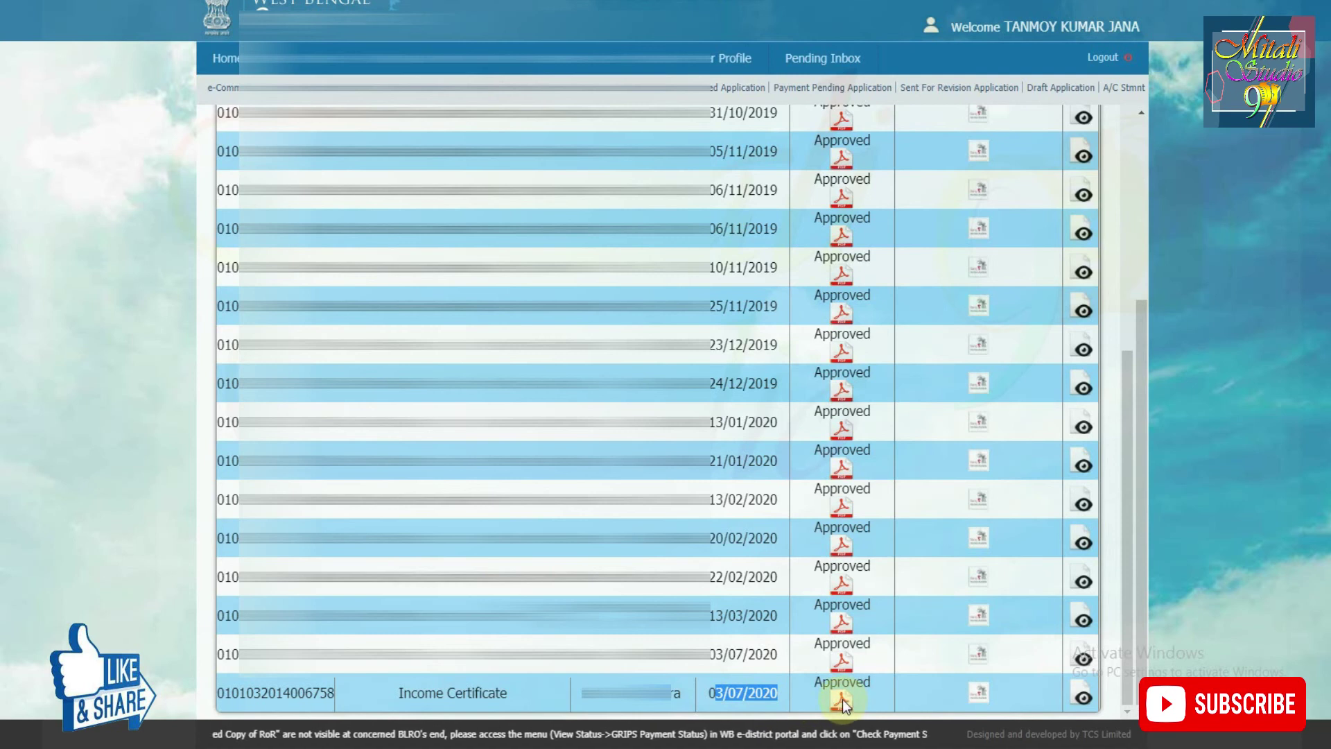
{"action": "left_click", "coordinate": [90, 729]}
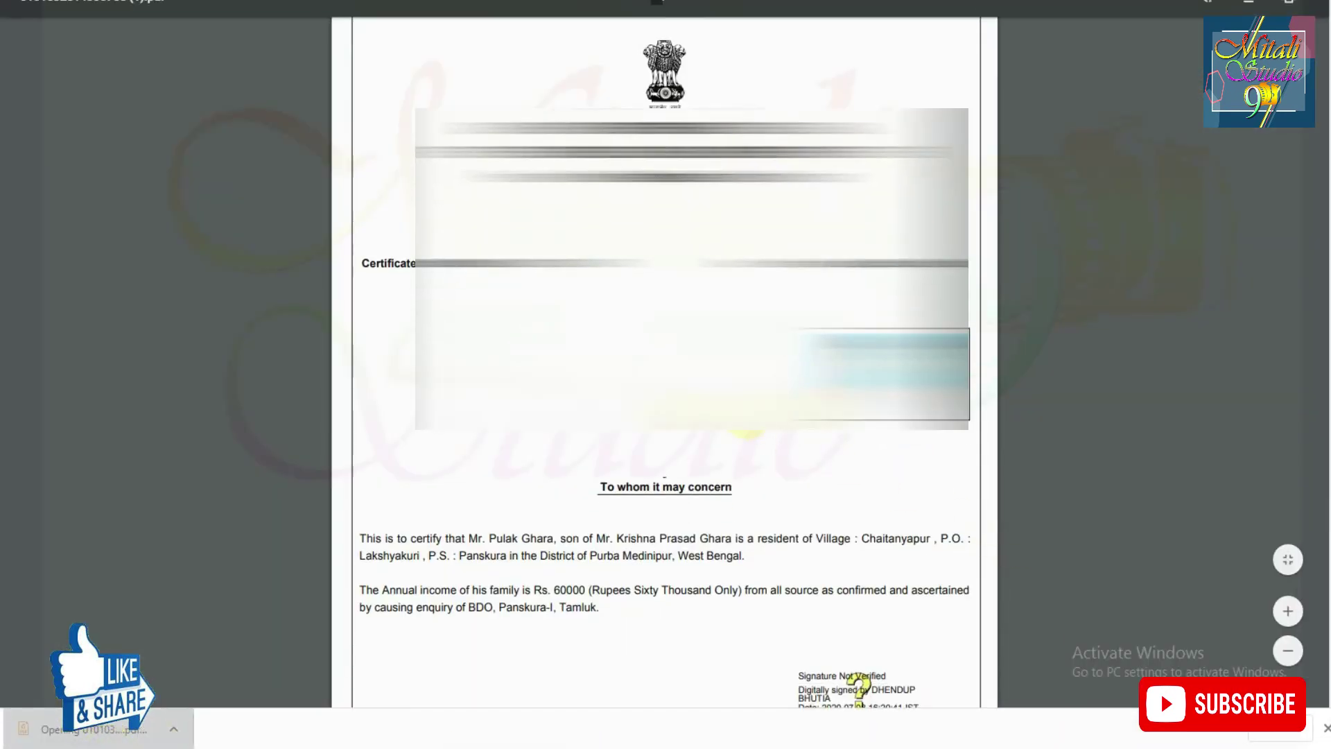
{"action": "scroll", "coordinate": [860, 457], "scroll_direction": "down", "scroll_amount": 3}
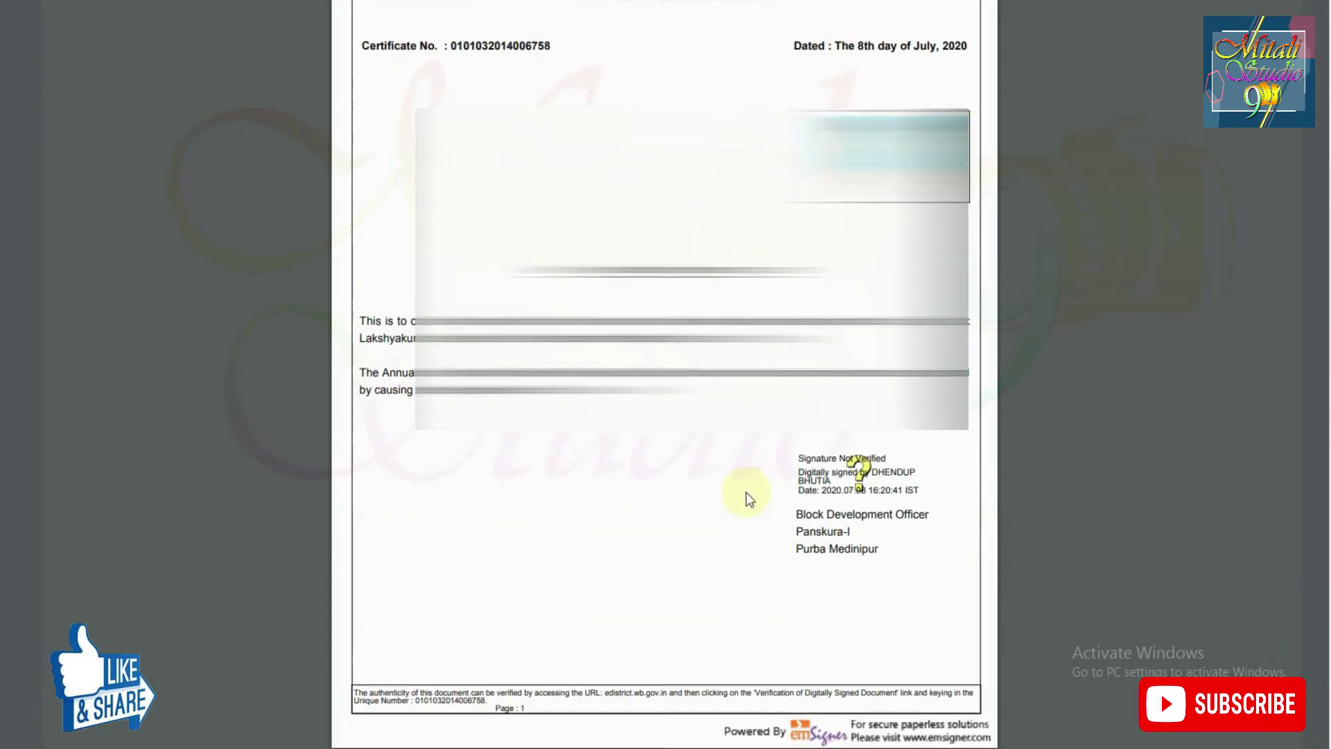
{"action": "scroll", "coordinate": [748, 497], "scroll_direction": "up", "scroll_amount": 4}
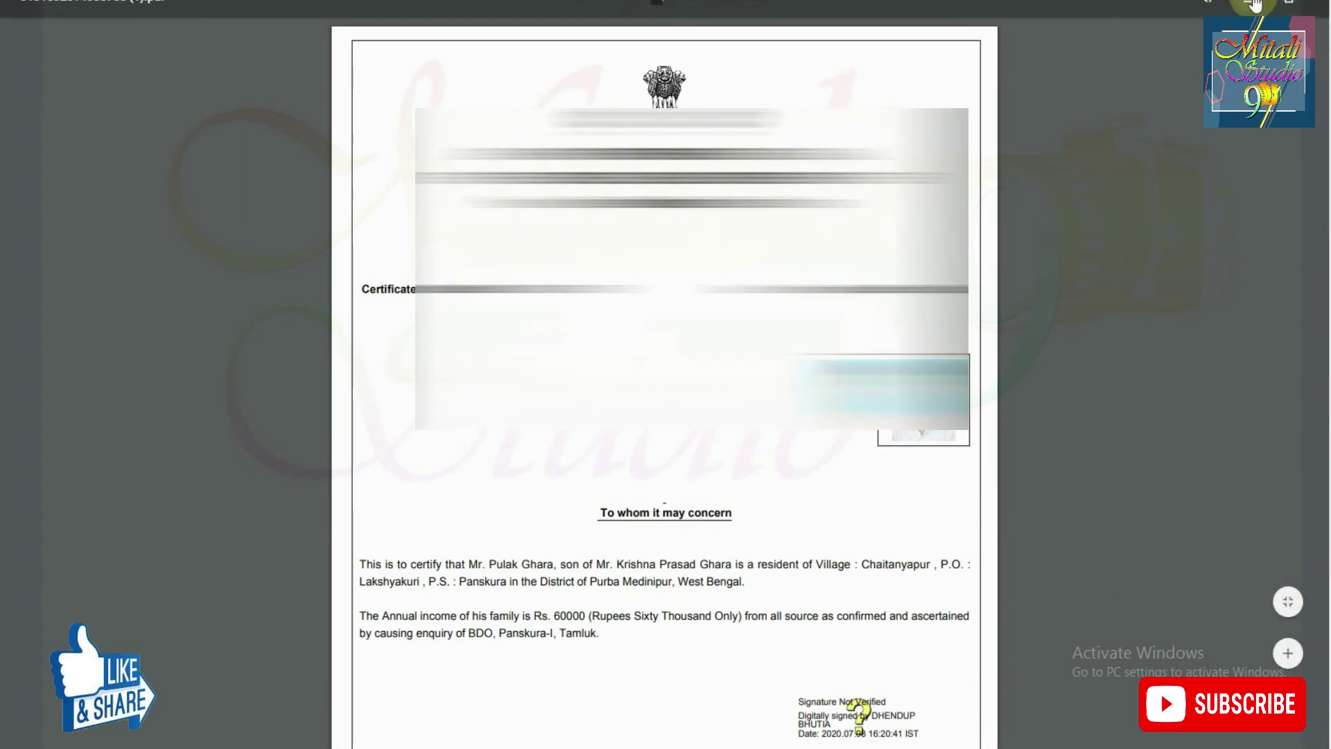
{"action": "left_click", "coordinate": [1255, 6]}
{"action": "left_click", "coordinate": [534, 381]}
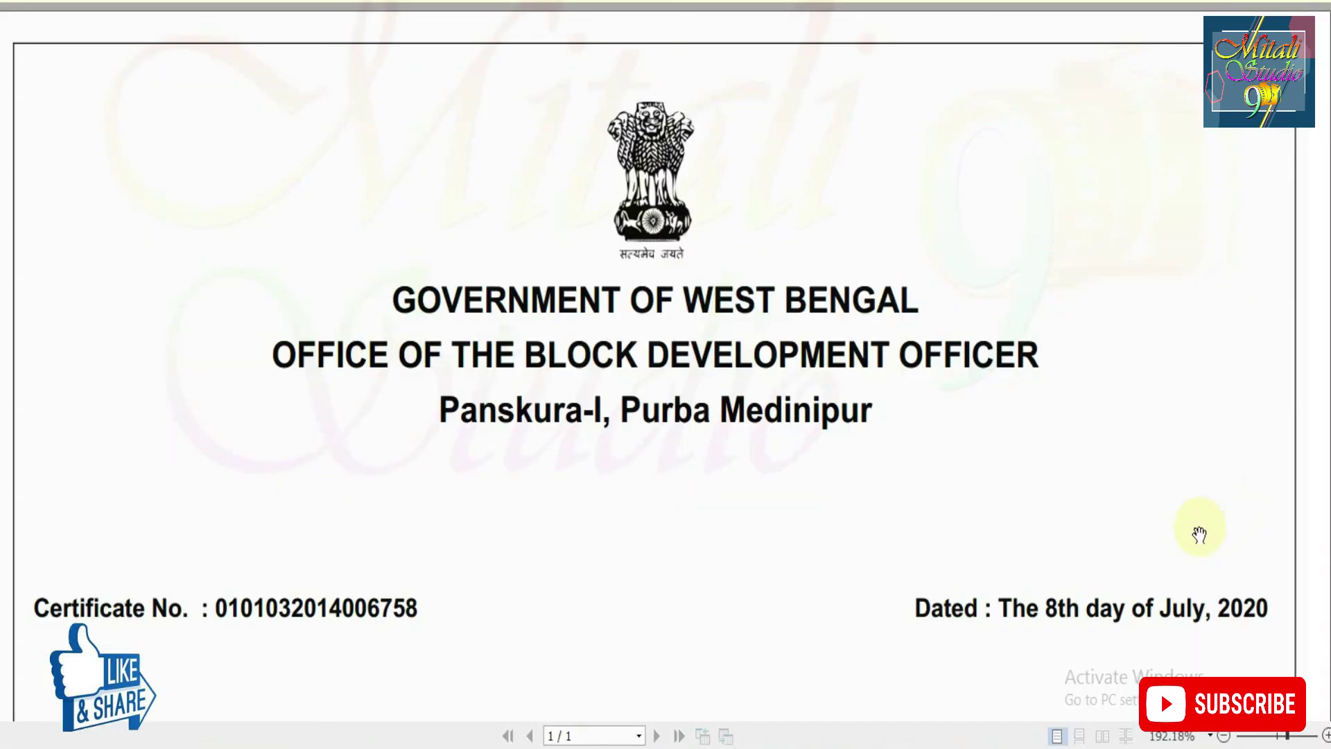
- Scroll to the signature block, validate the digital signature, and close the validation report
{"action": "scroll", "coordinate": [711, 408], "scroll_direction": "down", "scroll_amount": 2}
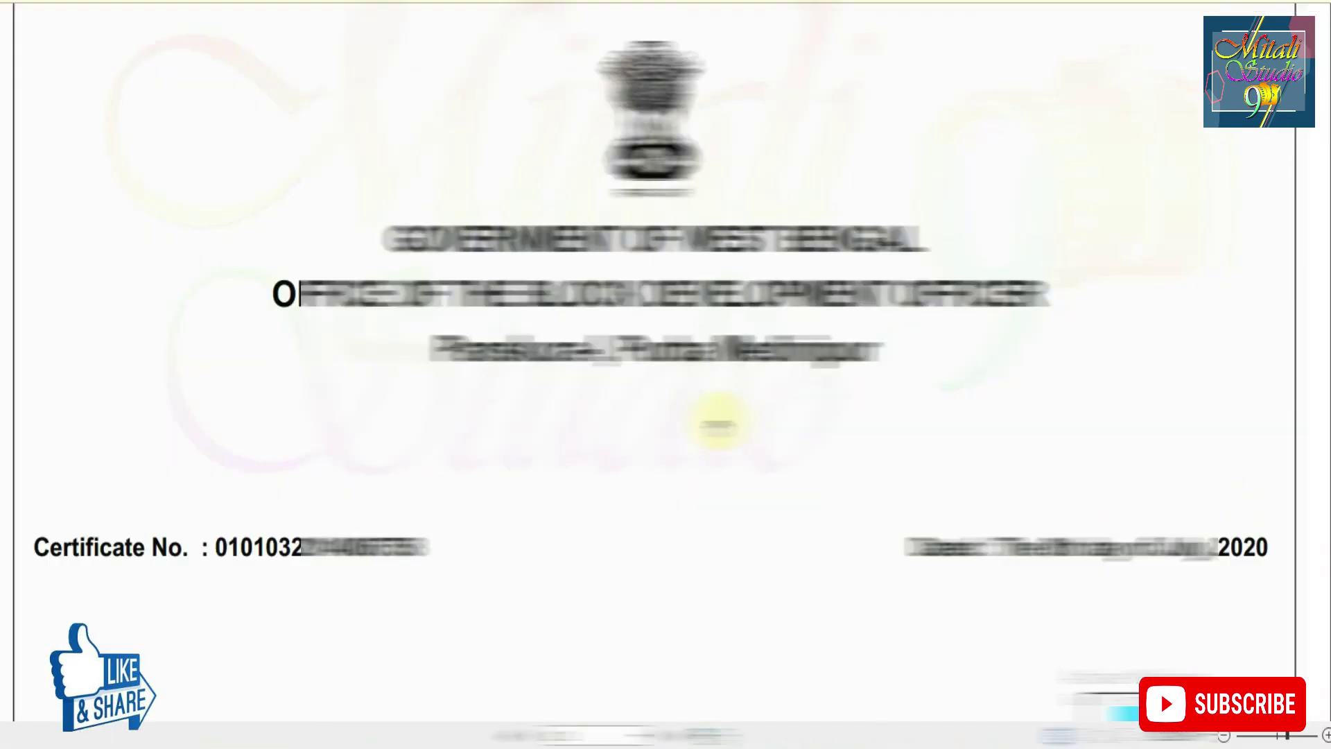
{"action": "scroll", "coordinate": [718, 423], "scroll_direction": "down", "scroll_amount": 10}
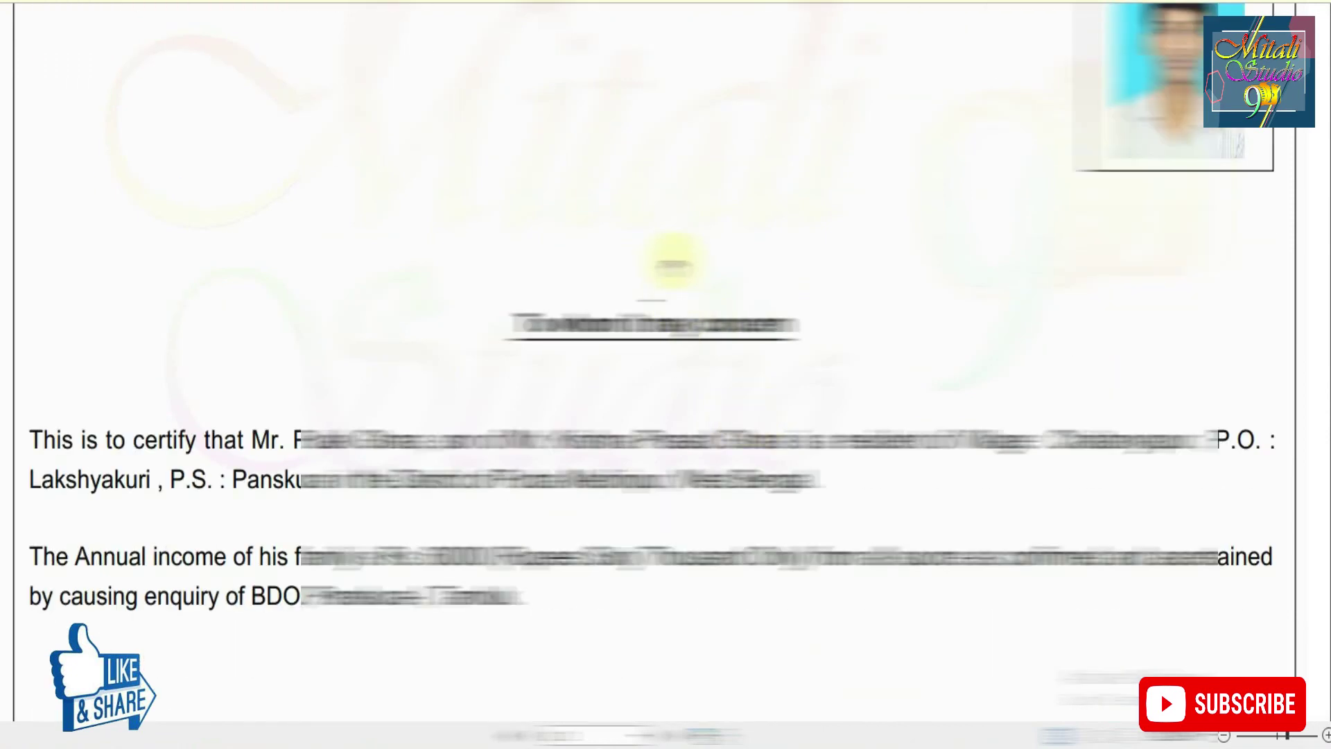
{"action": "scroll", "coordinate": [756, 375], "scroll_direction": "down", "scroll_amount": 5}
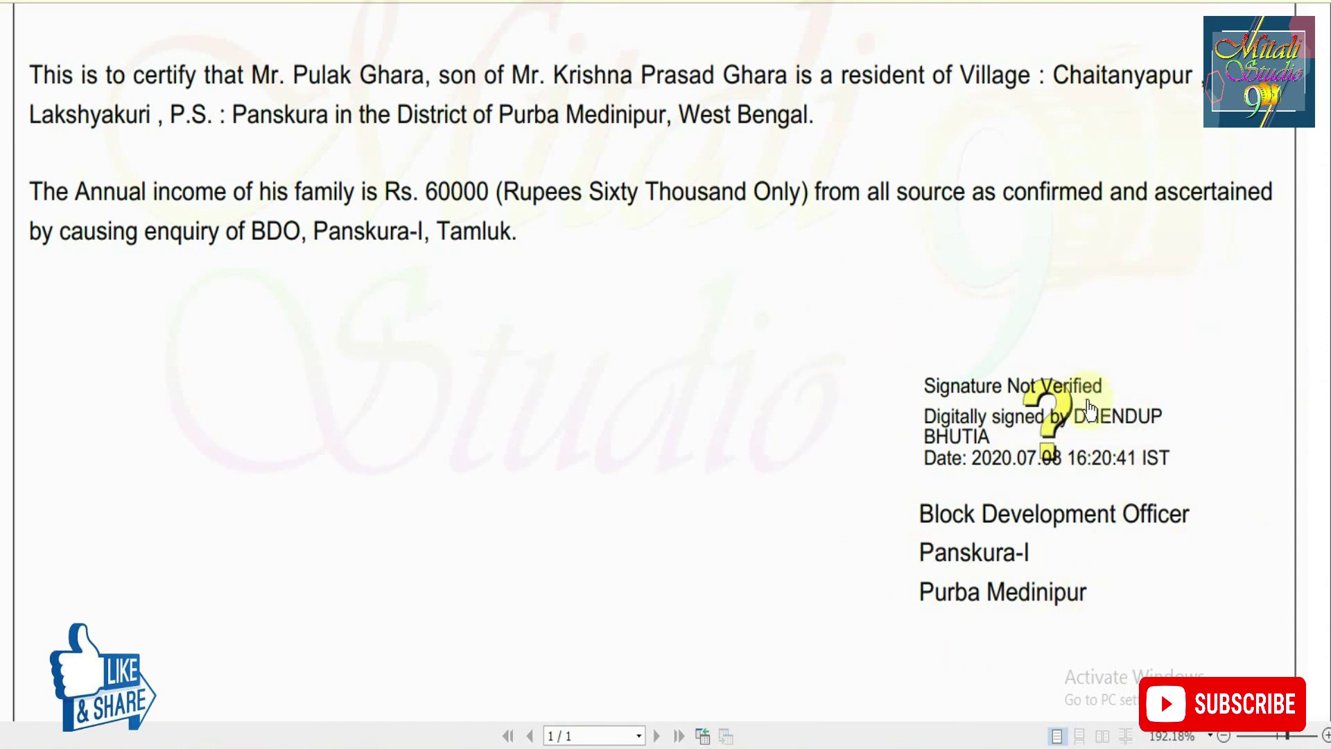
{"action": "left_click", "coordinate": [1059, 436]}
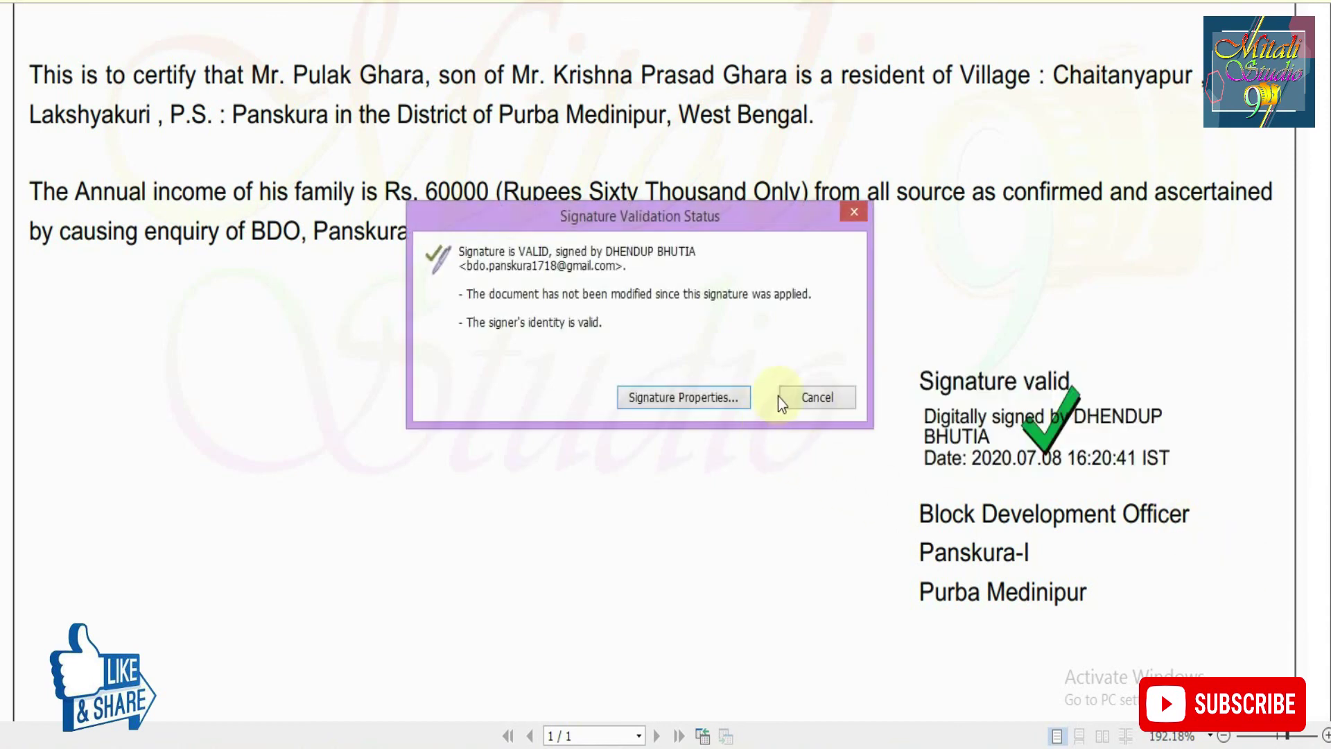
{"action": "left_click", "coordinate": [818, 398]}
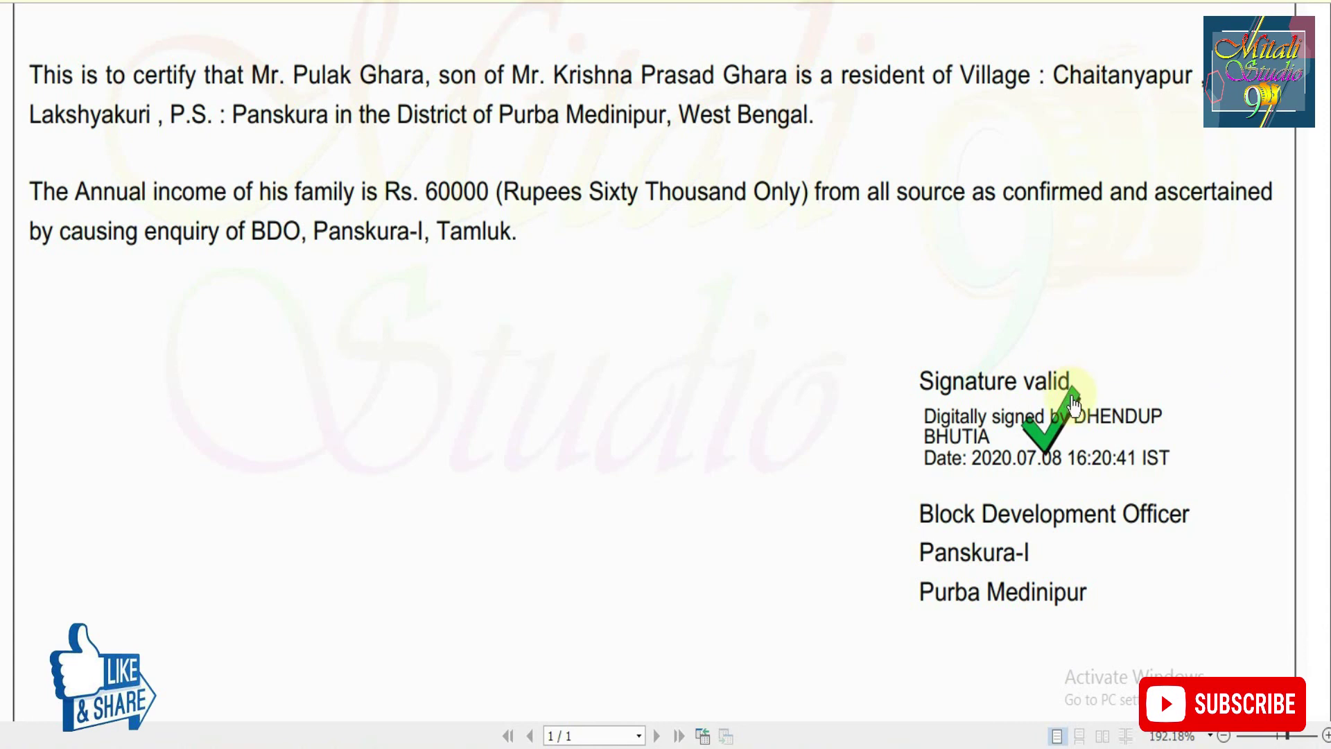
{"action": "scroll", "coordinate": [905, 572], "scroll_direction": "down", "scroll_amount": 4}
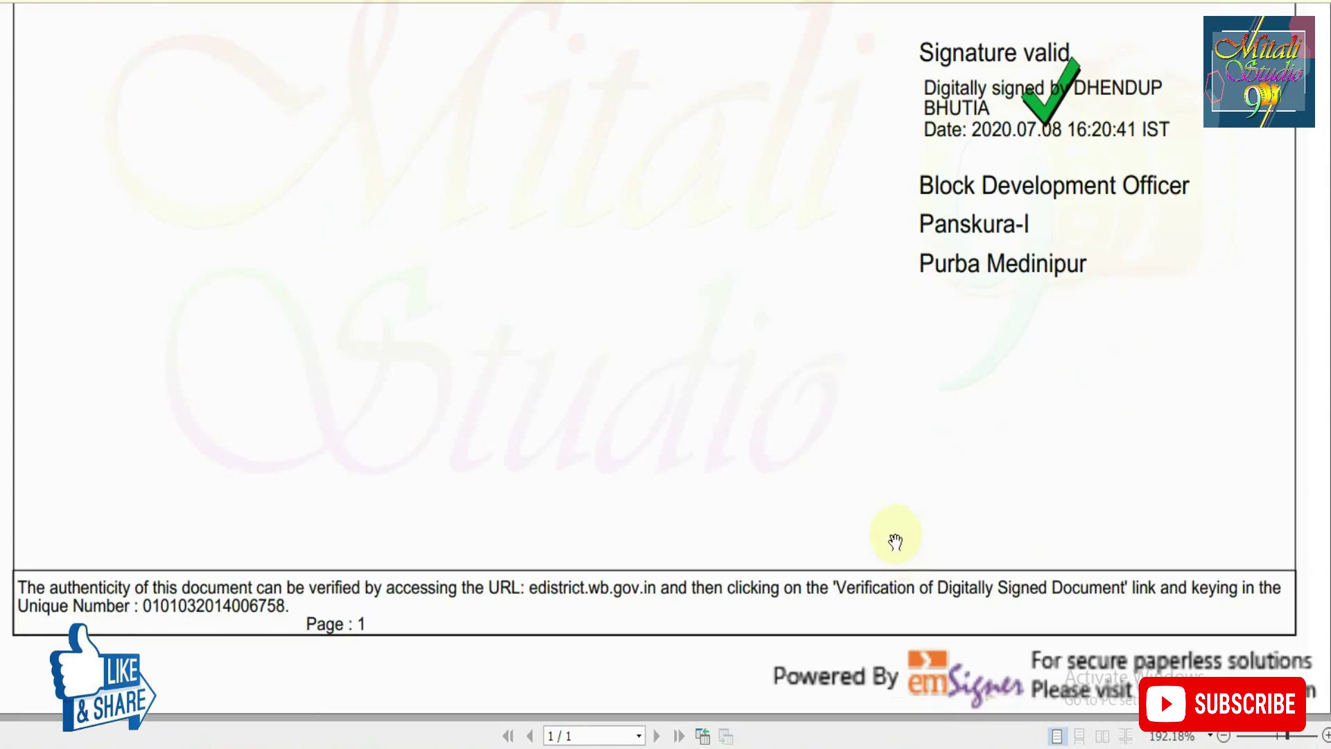